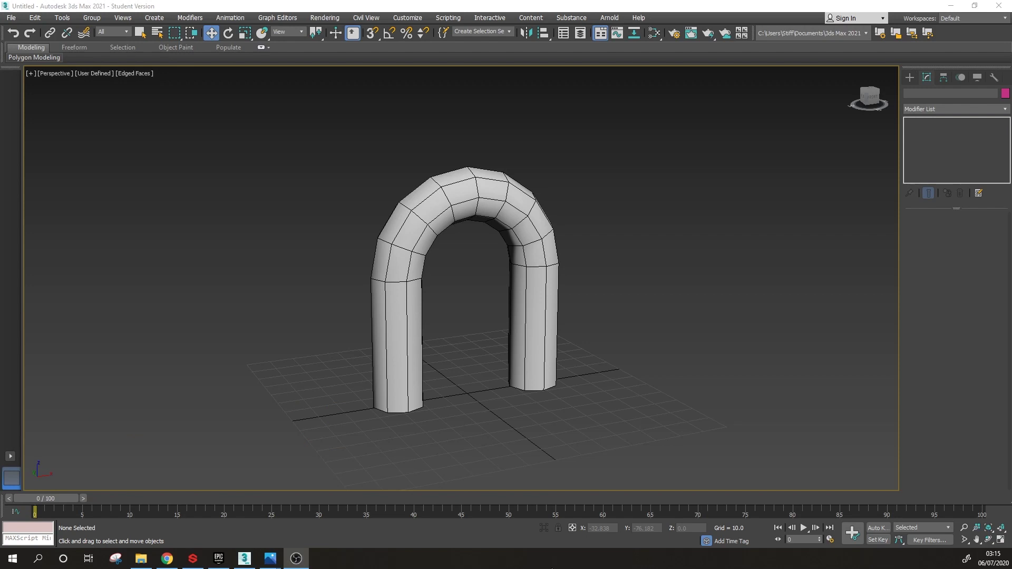
Step: Select the arch, add an Unwrap UVW modifier from the Modifier List, and open the Edit UVWs editor
click(548, 402)
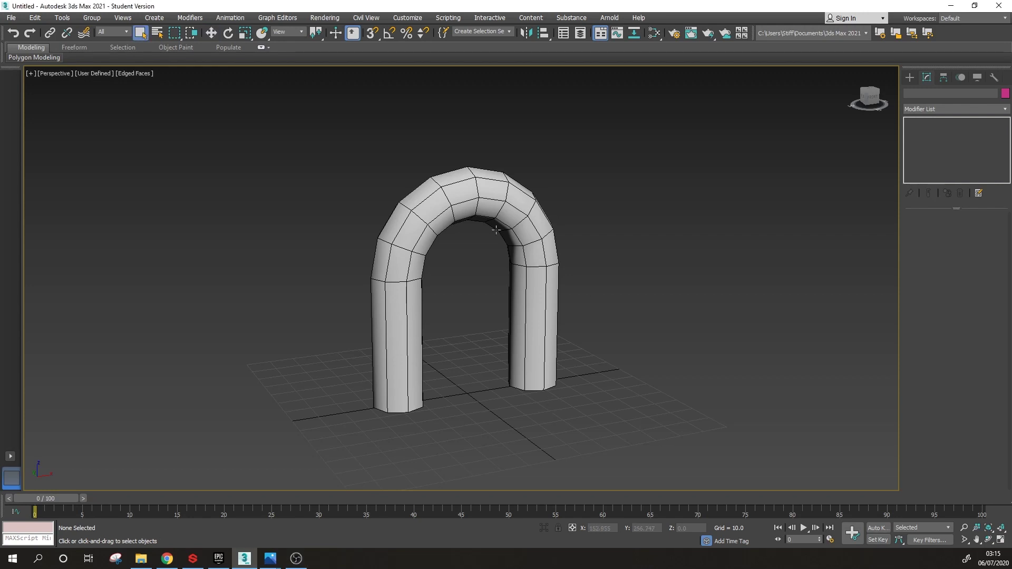
key(q)
click(545, 285)
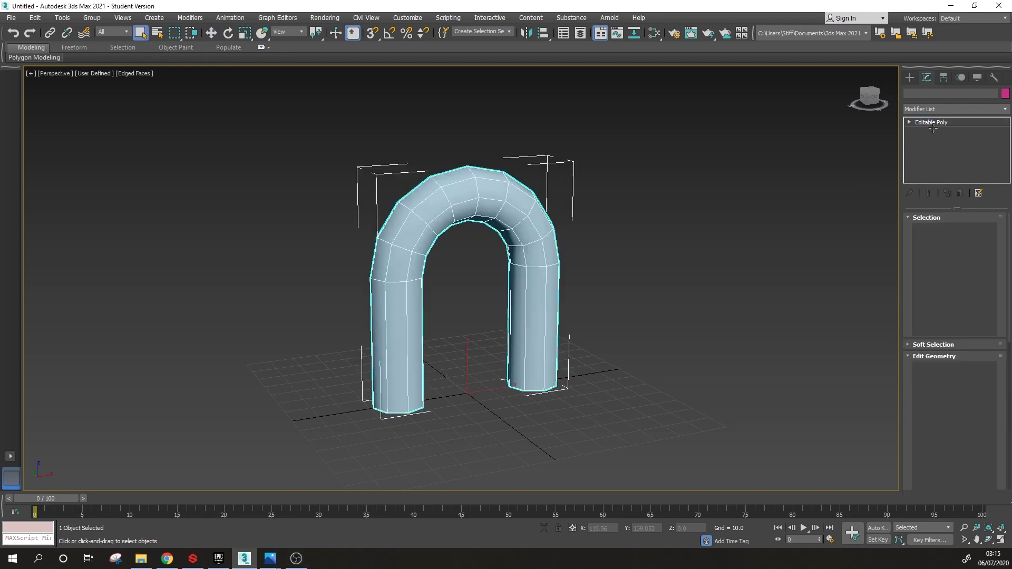
click(957, 109)
scroll(958, 387, down, 20)
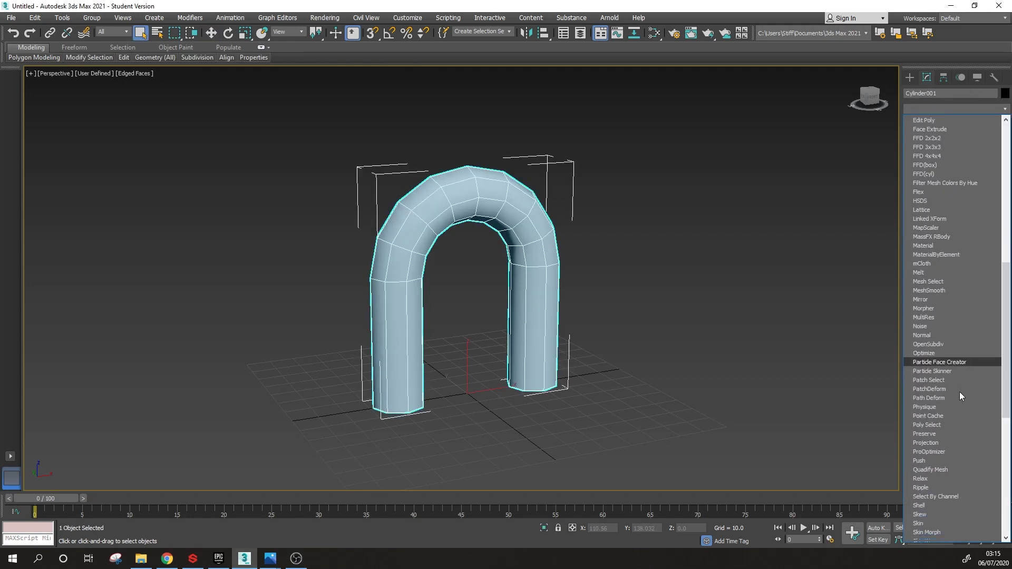
click(937, 400)
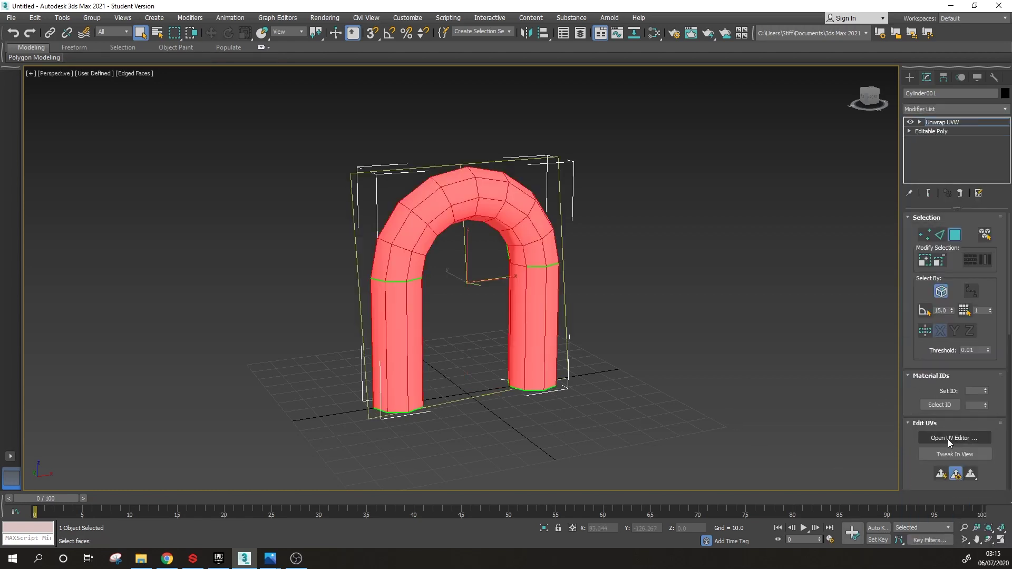
click(949, 439)
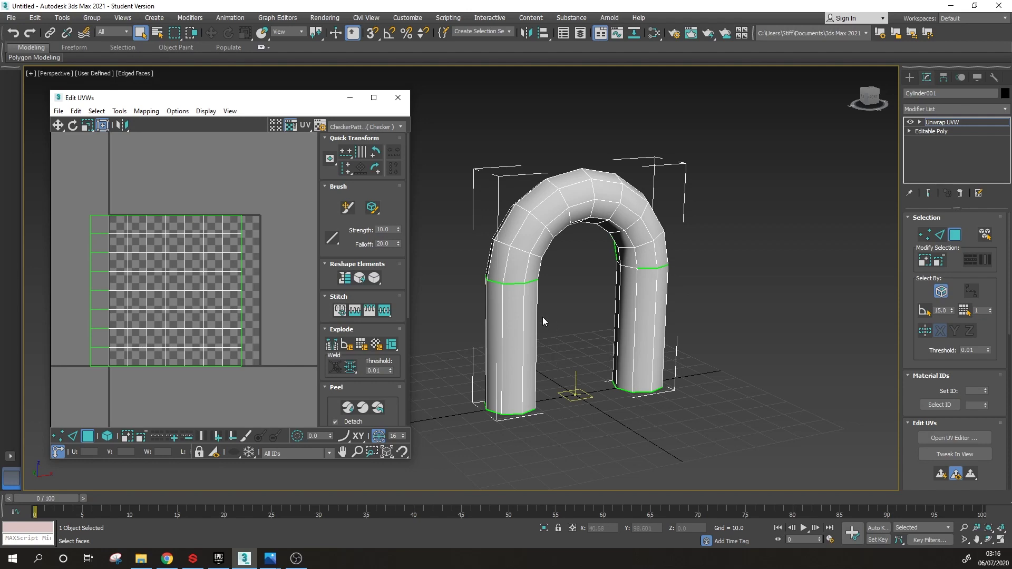
scroll(511, 279, up, 2)
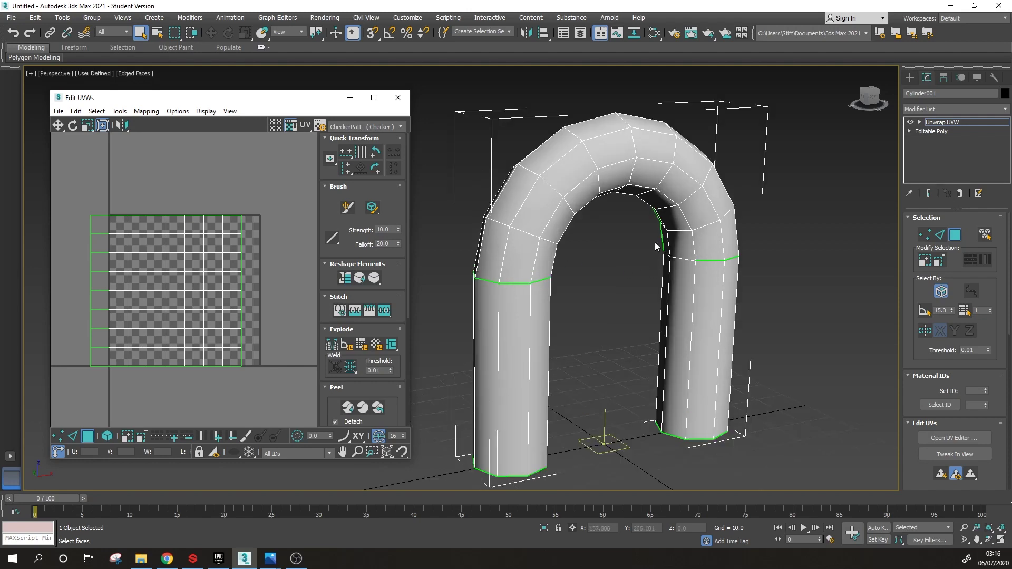
alt+middle_drag(641, 312, 529, 216)
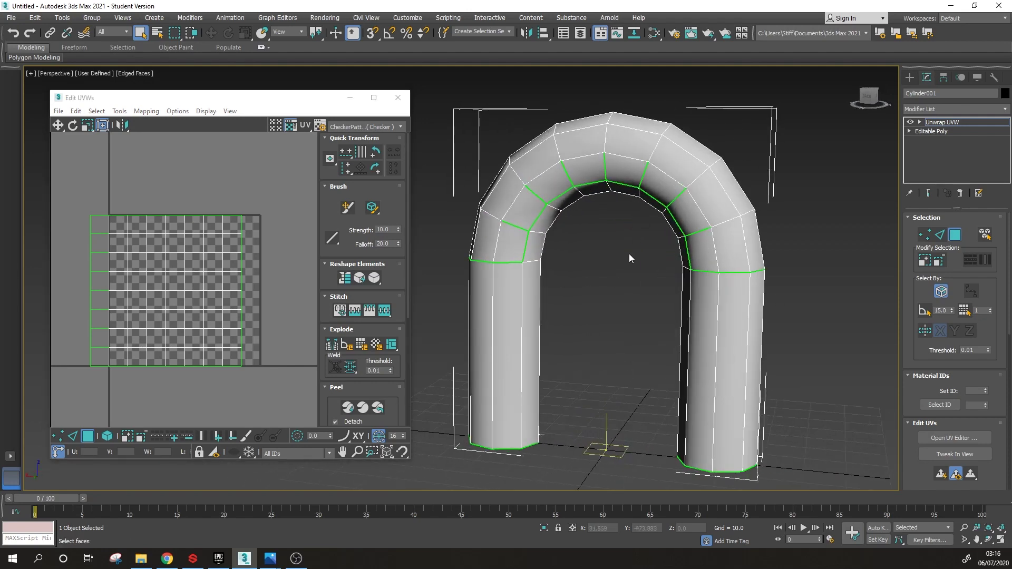
alt+middle_drag(629, 254, 584, 156)
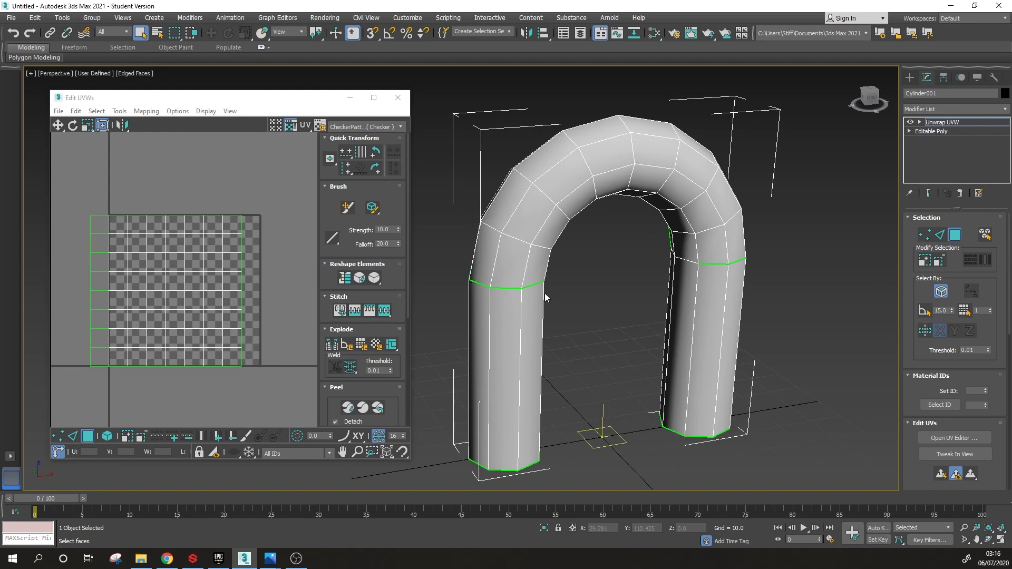
alt+middle_drag(522, 328, 601, 346)
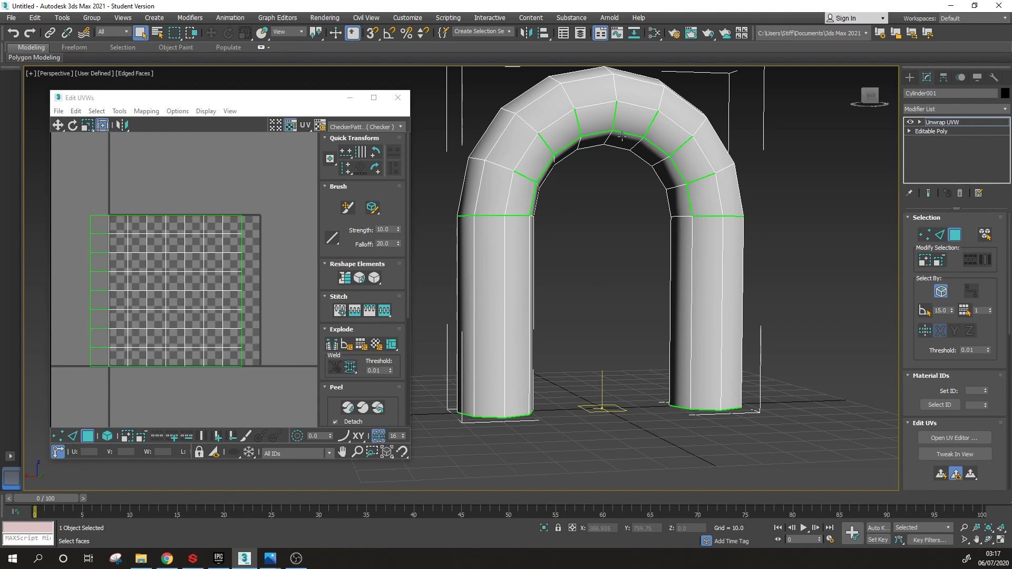
alt+middle_drag(512, 339, 520, 237)
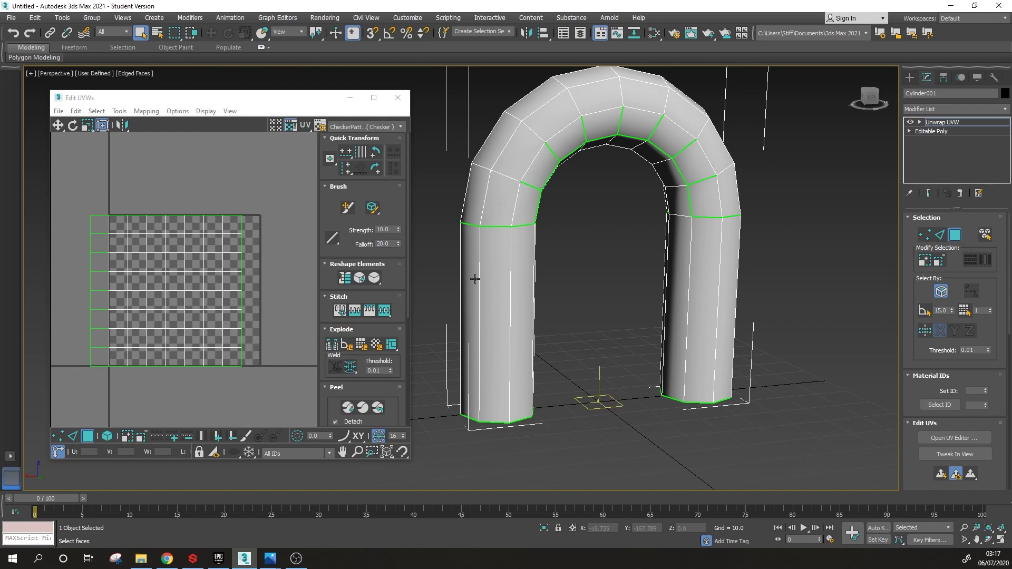
Step: Close the UV editor and convert the arch to an Editable Poly
click(398, 98)
right_click(497, 228)
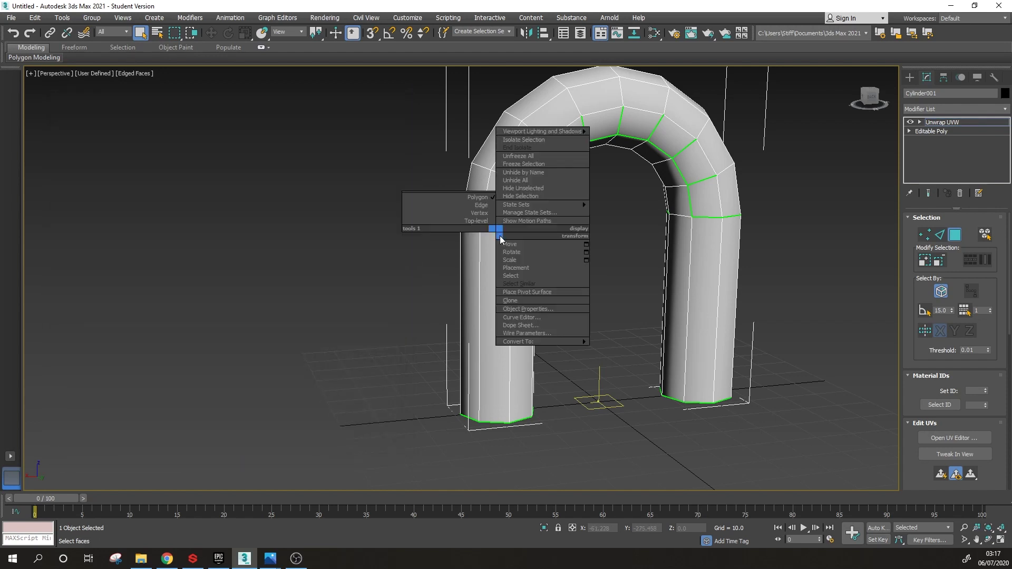
mouse_move(530, 342)
click(471, 350)
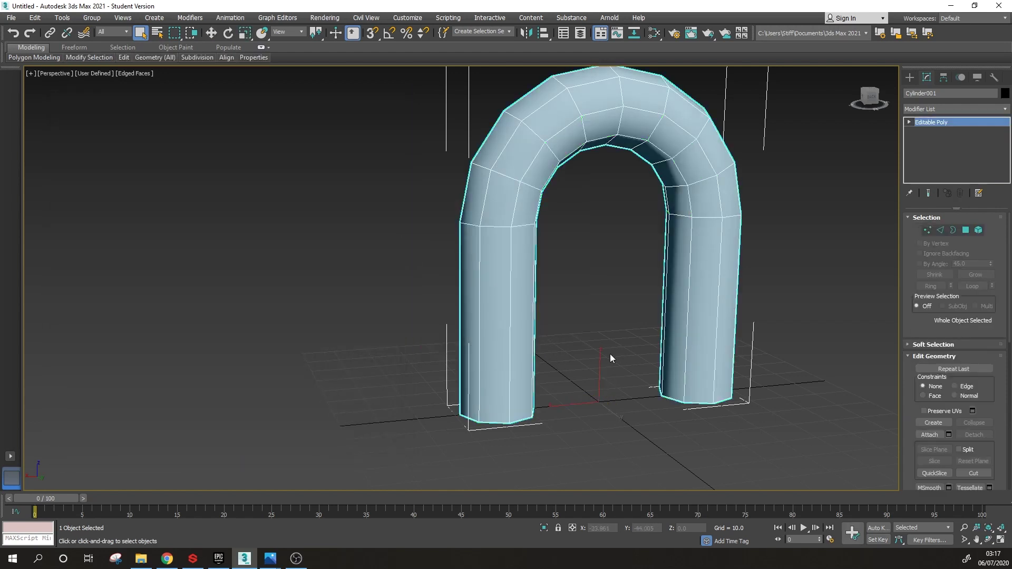
alt+middle_drag(609, 354, 588, 308)
Step: Add a planar UVW Map modifier to the arch
click(941, 110)
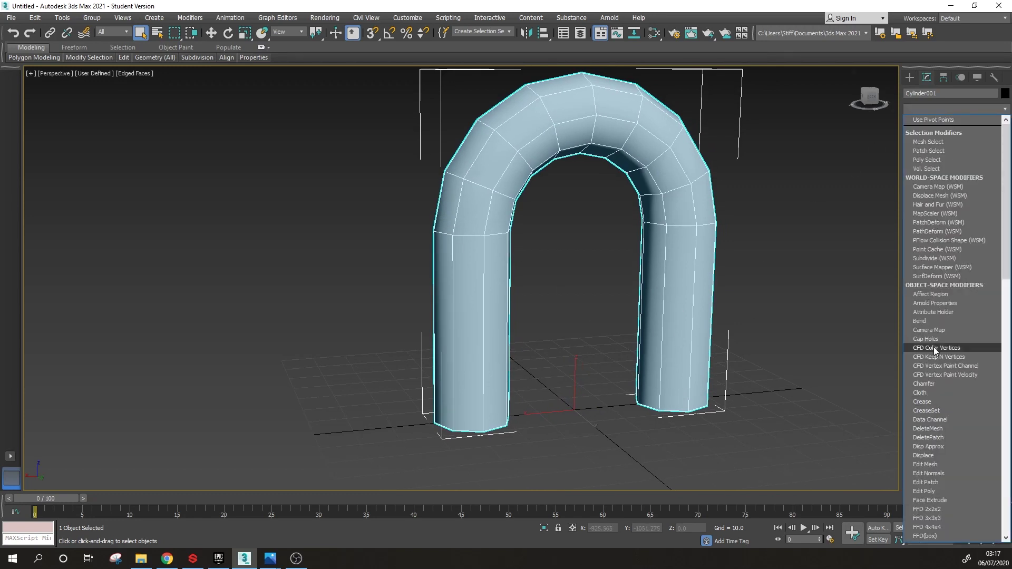
scroll(935, 347, down, 10)
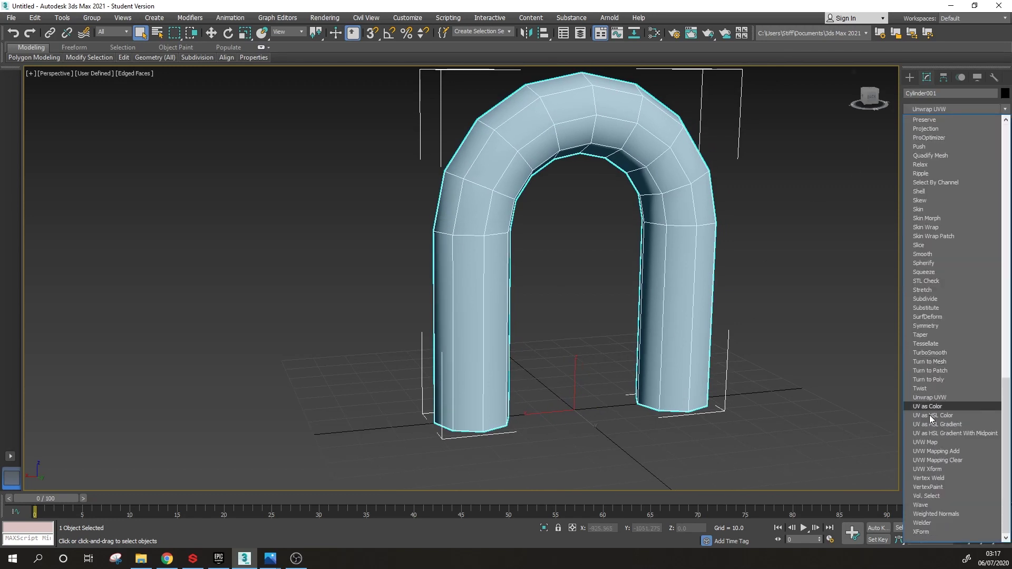
click(933, 442)
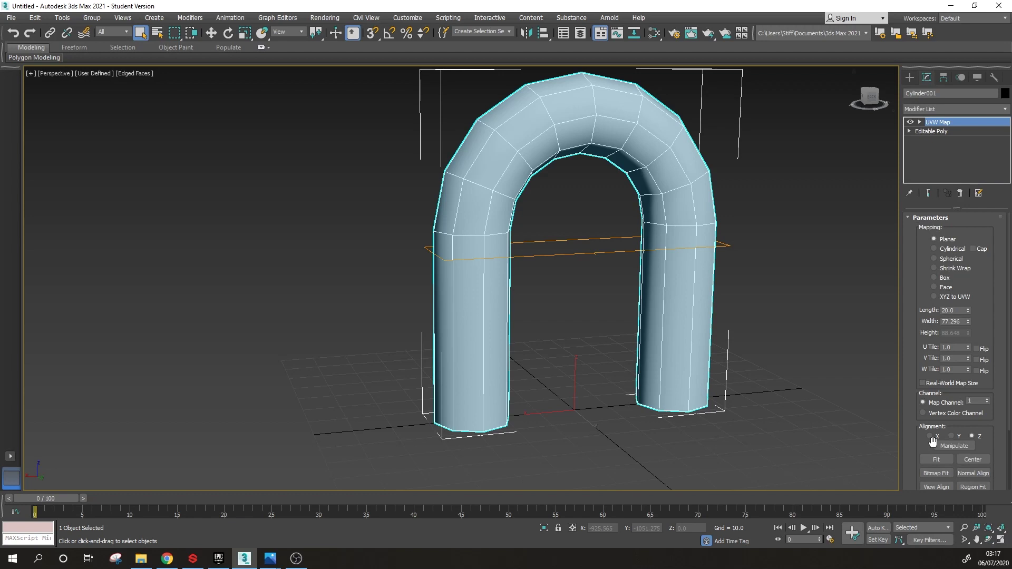
alt+middle_drag(577, 357, 649, 359)
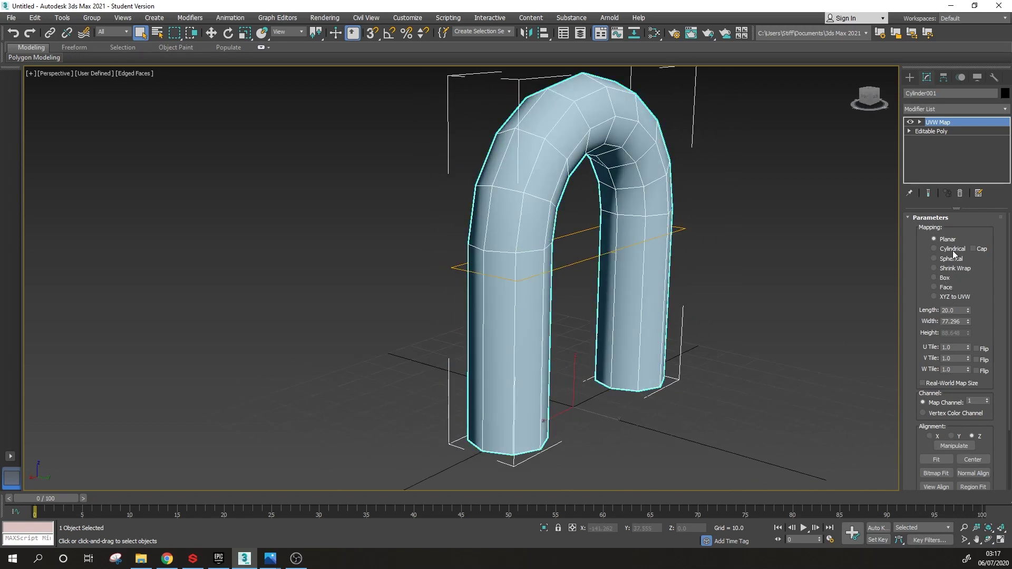
alt+middle_drag(696, 279, 669, 280)
Step: Collapse the mapping into Editable Poly and add a new Unwrap UVW modifier
right_click(606, 277)
mouse_move(627, 387)
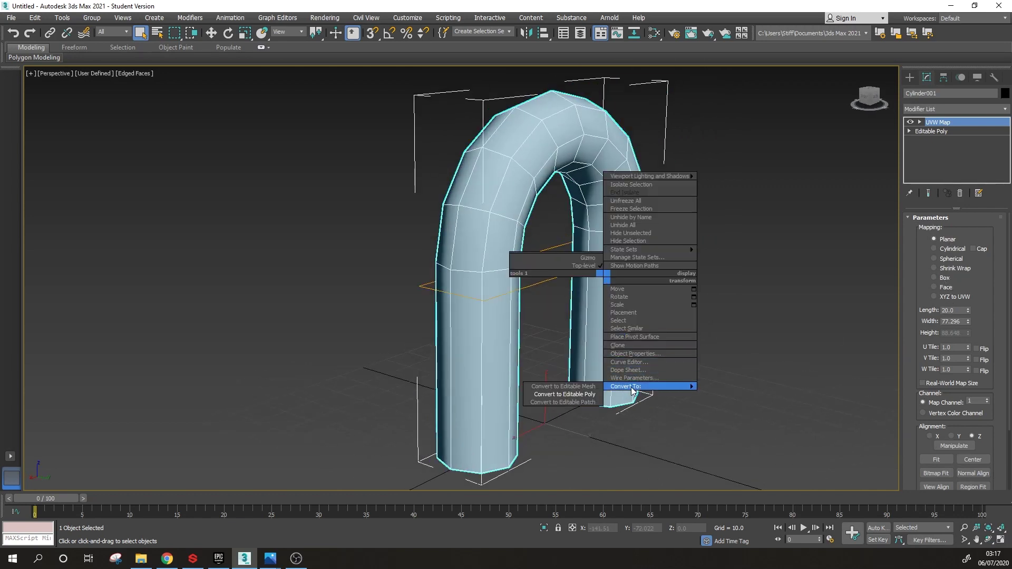
click(557, 399)
click(938, 109)
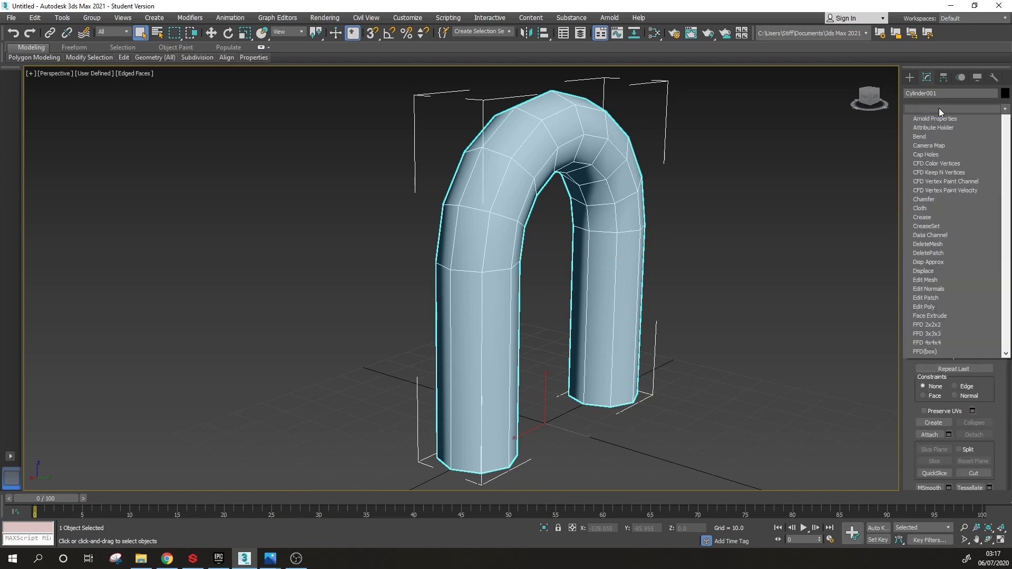
scroll(949, 254, down, 15)
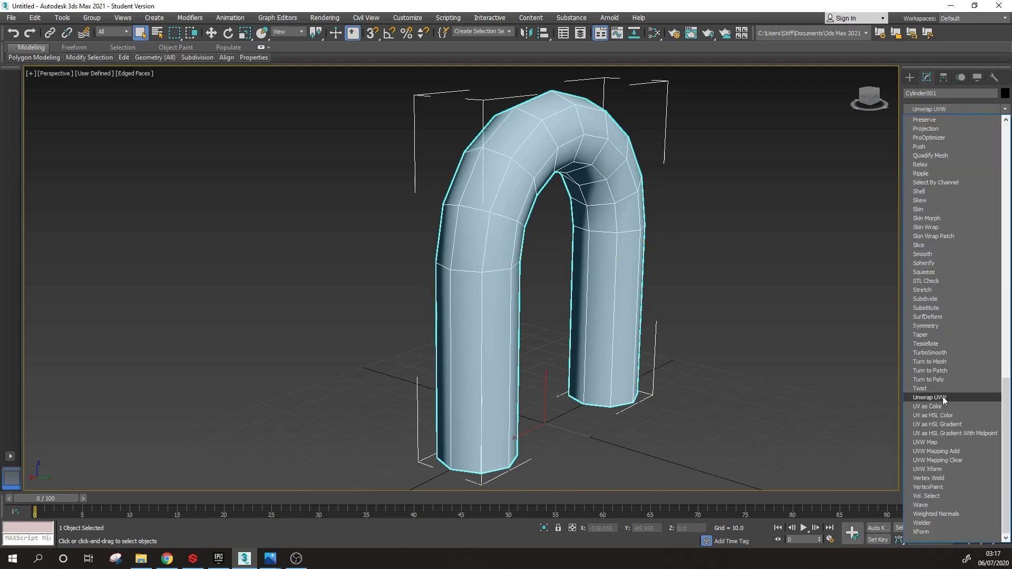
click(943, 396)
Step: Switch to Polygon level and open the UV editor showing the arch's checker-mapped layout
key(3)
alt+middle_drag(780, 378, 950, 440)
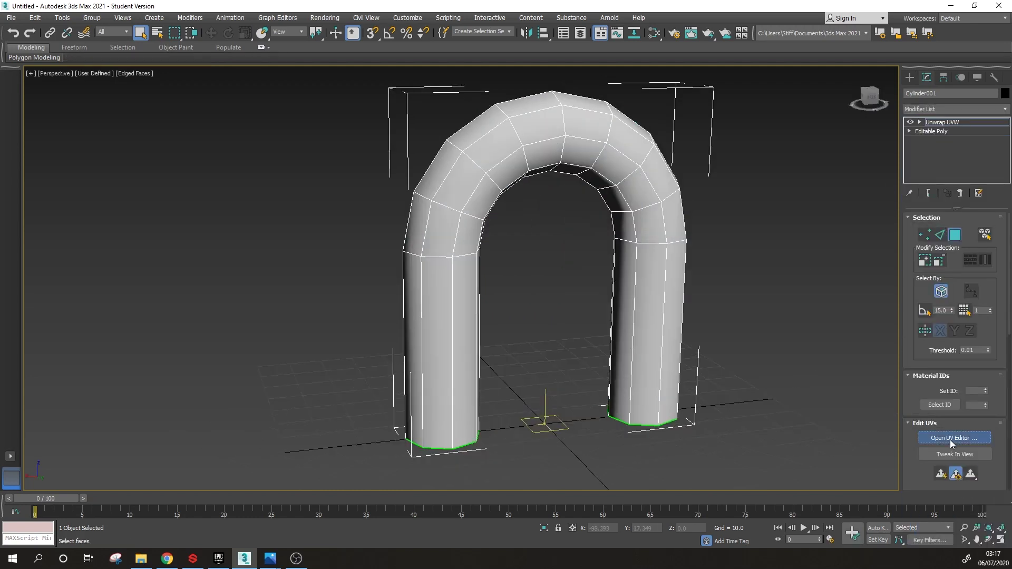
click(950, 439)
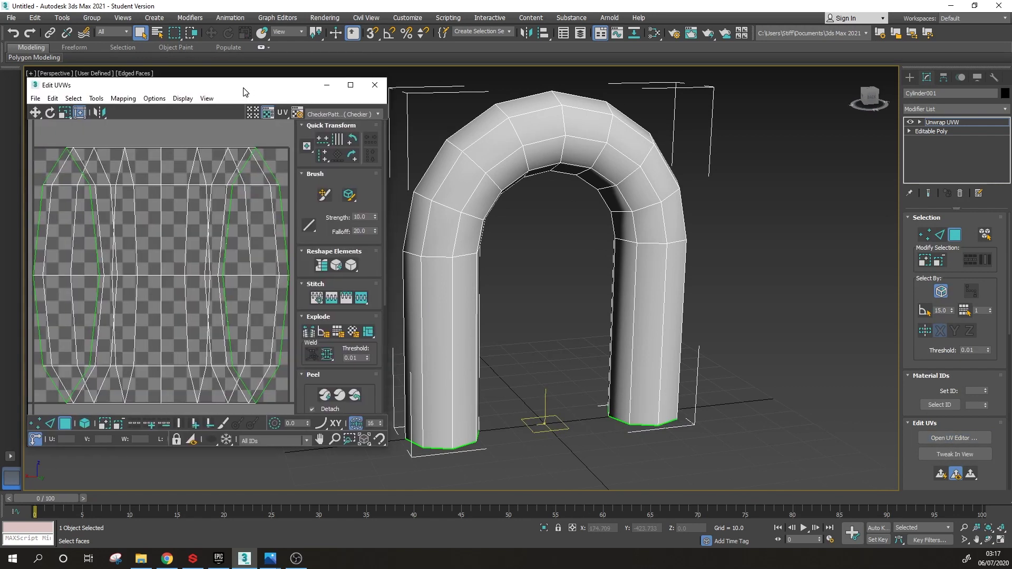
drag(243, 92, 240, 93)
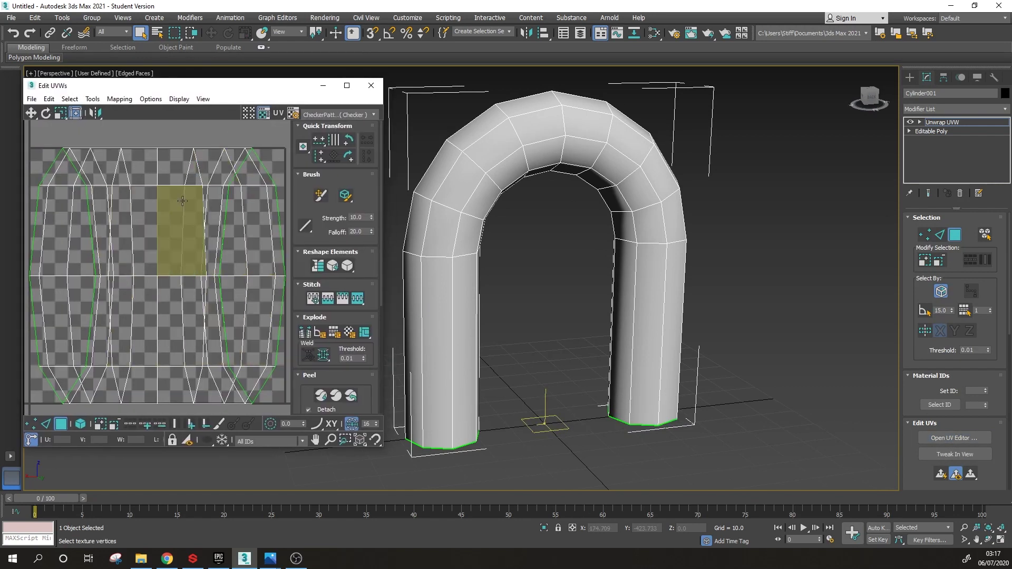
scroll(529, 328, down, 4)
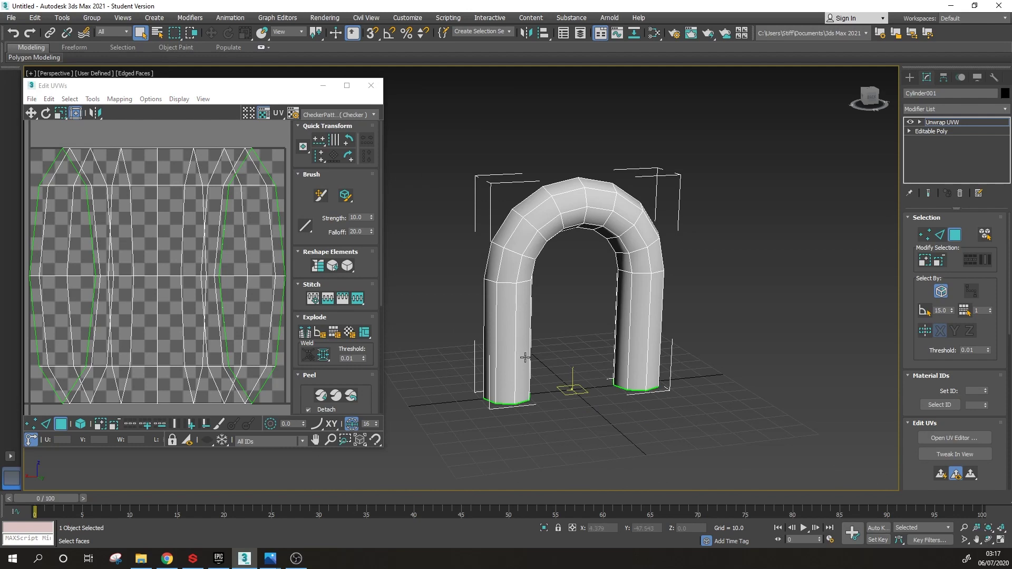
Step: Turn on Freeform Mode in the UV editor
alt+middle_drag(632, 312, 732, 340)
alt+middle_drag(542, 395, 543, 378)
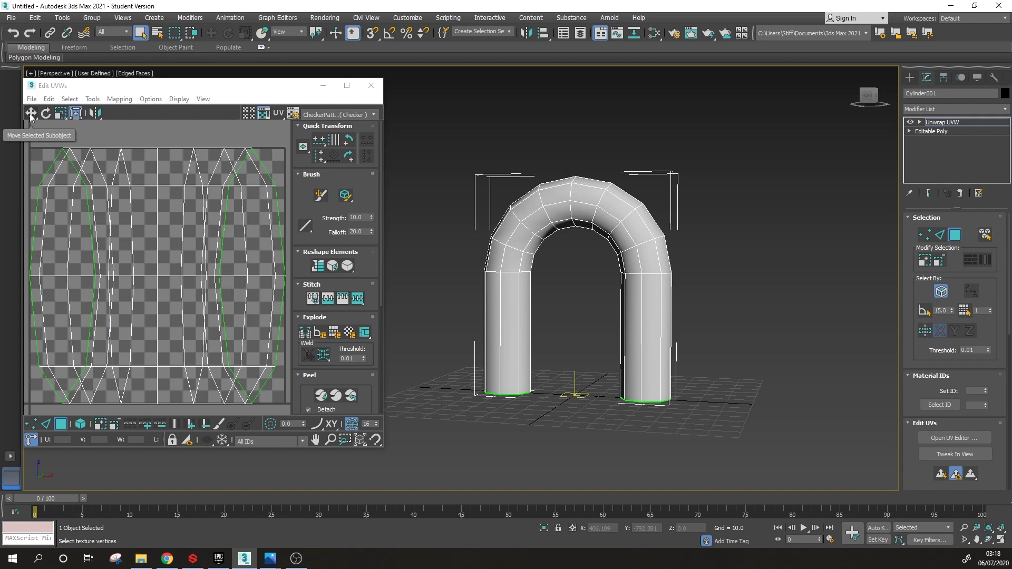
click(75, 113)
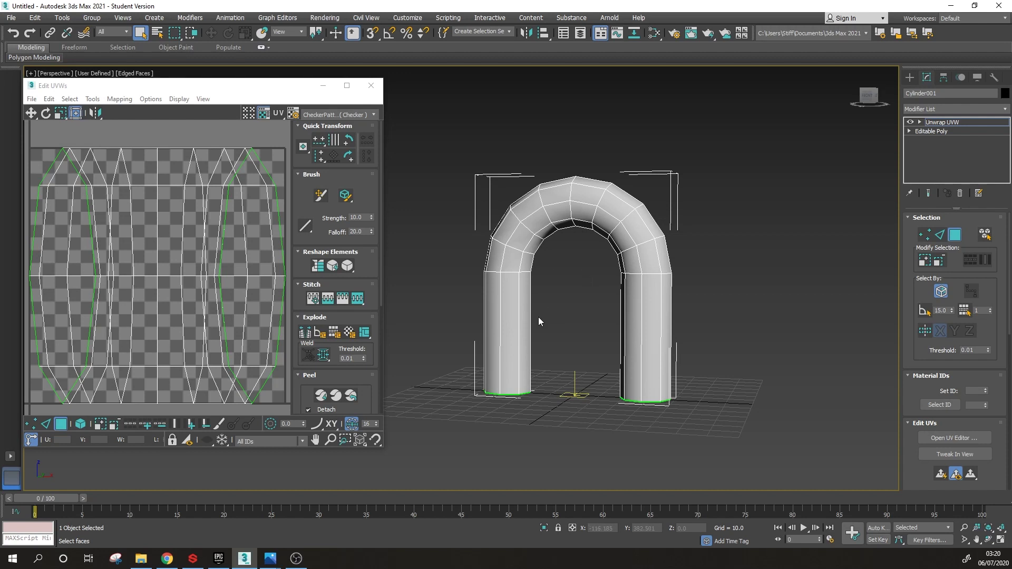
Step: Zoom and orbit around the arch, and scroll the command panel to the Channel, Peel and Projection rollouts
scroll(559, 362, up, 4)
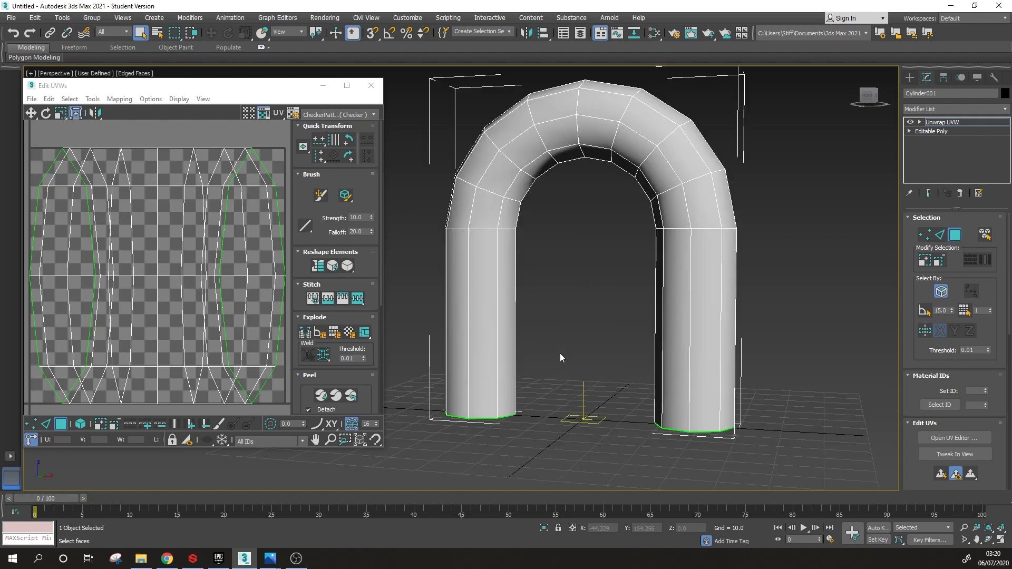
alt+middle_drag(552, 369, 535, 381)
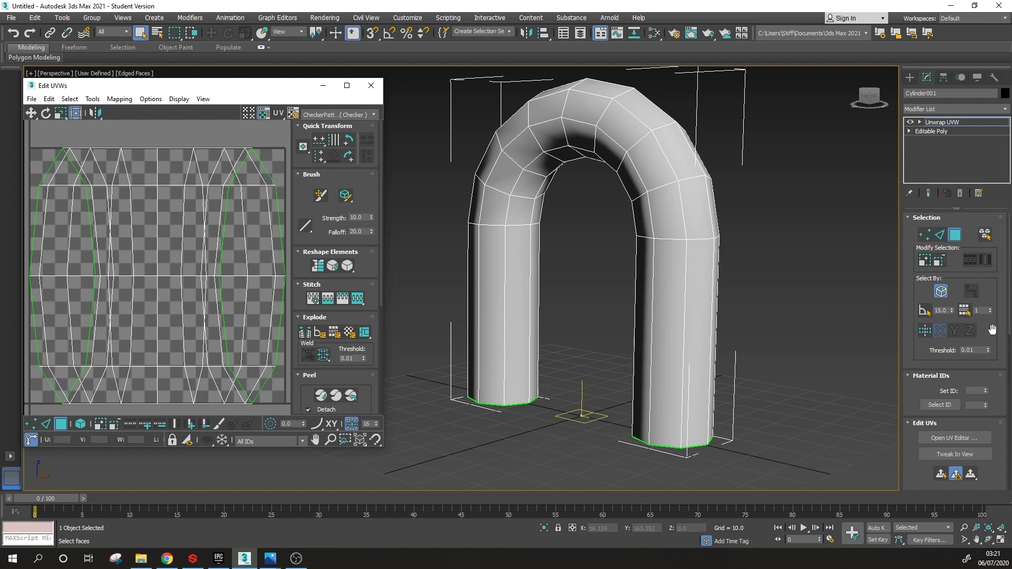
drag(918, 421, 900, 241)
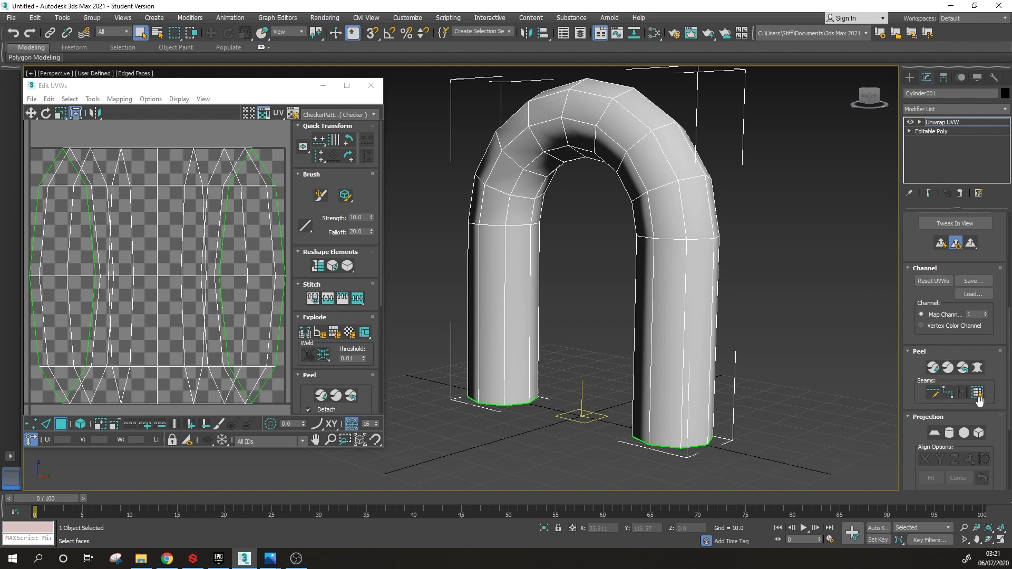
Step: With Edit Seams, mark trial seam edges up the left leg and inner arch
click(938, 395)
click(530, 295)
click(532, 211)
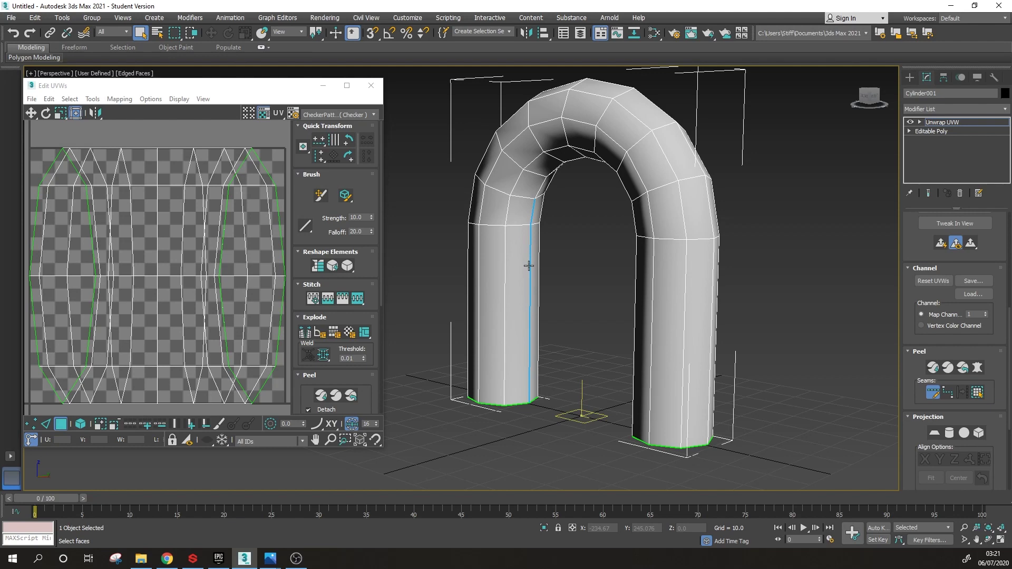
alt+middle_drag(572, 204, 540, 232)
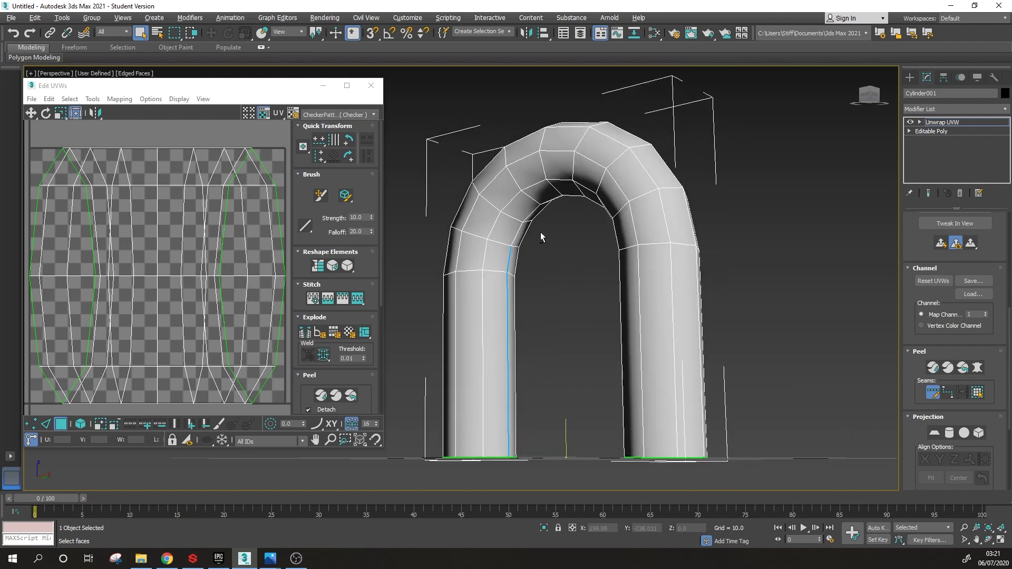
click(526, 222)
click(542, 203)
Step: Undo the trial seam edges and switch to Point-to-Point Seam
key(ctrl+z)
right_click(530, 218)
key(ctrl+z)
key(ctrl+z)
alt+middle_drag(537, 339, 540, 367)
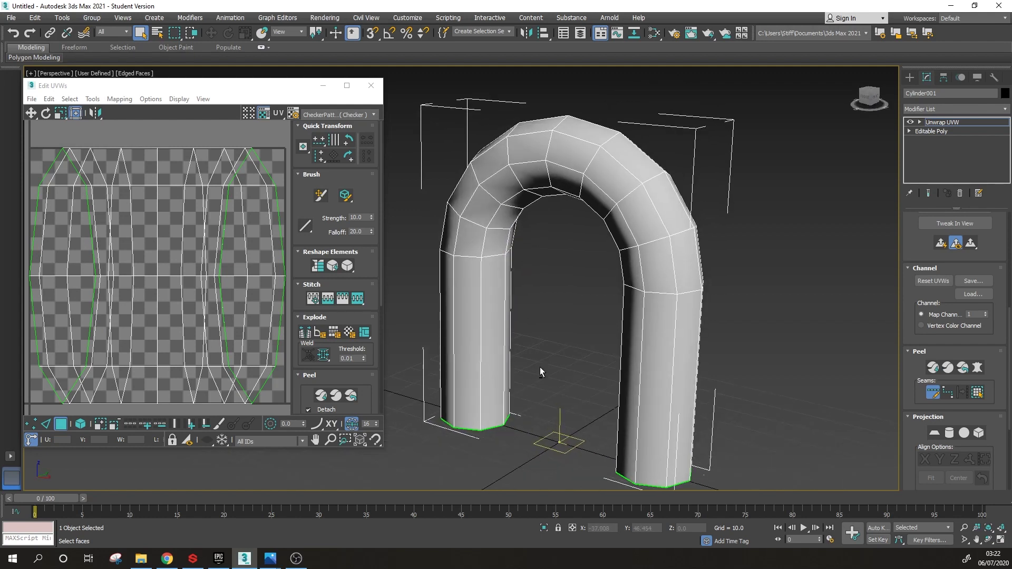
click(948, 396)
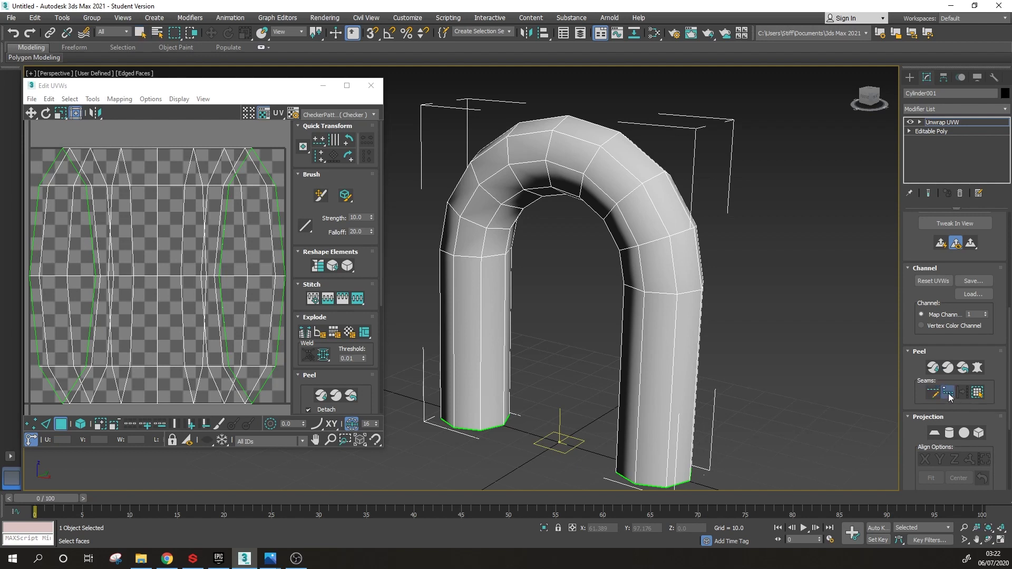
Step: Draw a point-to-point seam from the left leg's base across to the right leg's inner edge
click(505, 324)
alt+middle_drag(509, 348, 562, 359)
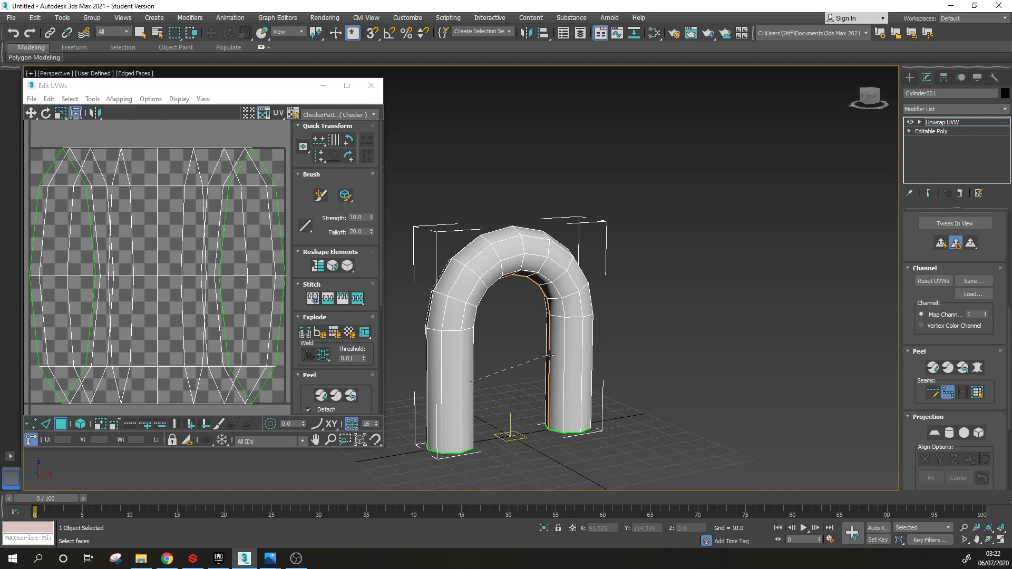
click(550, 357)
alt+middle_drag(534, 387, 475, 382)
scroll(475, 382, up, 2)
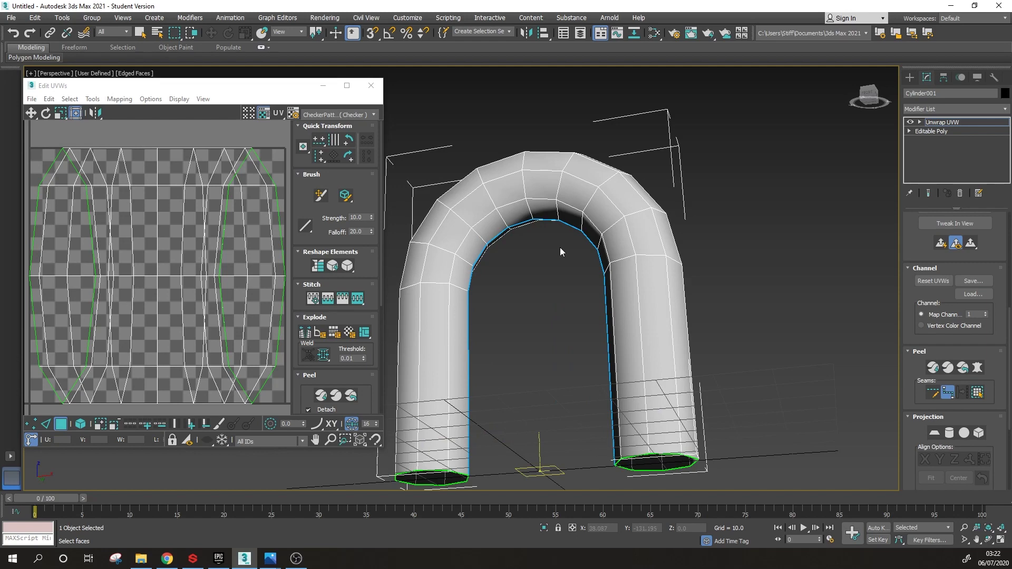
Step: With Edit Seams, add the remaining edges to complete the inner seam path
click(937, 398)
alt+middle_drag(549, 279, 544, 256)
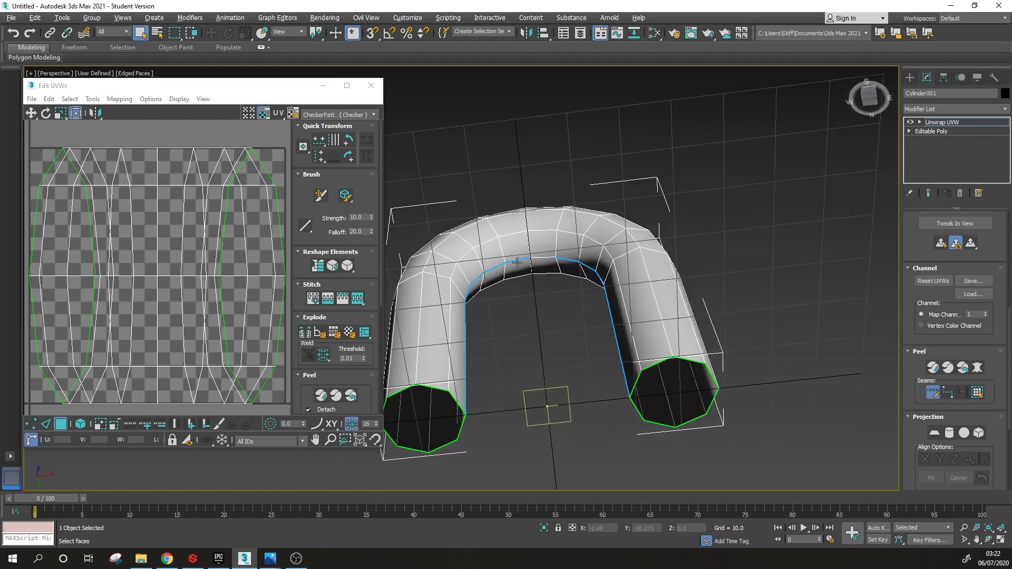
click(504, 262)
click(499, 237)
click(554, 231)
alt+middle_drag(549, 289, 549, 364)
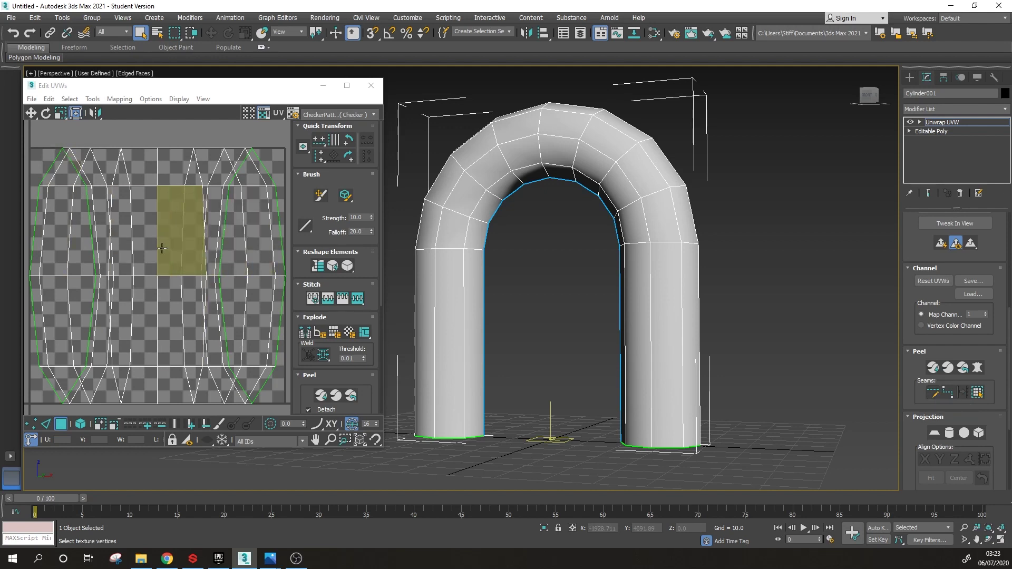
Step: Select all the arch's UV faces and Quick Peel them into one flattened strip
scroll(146, 299, down, 3)
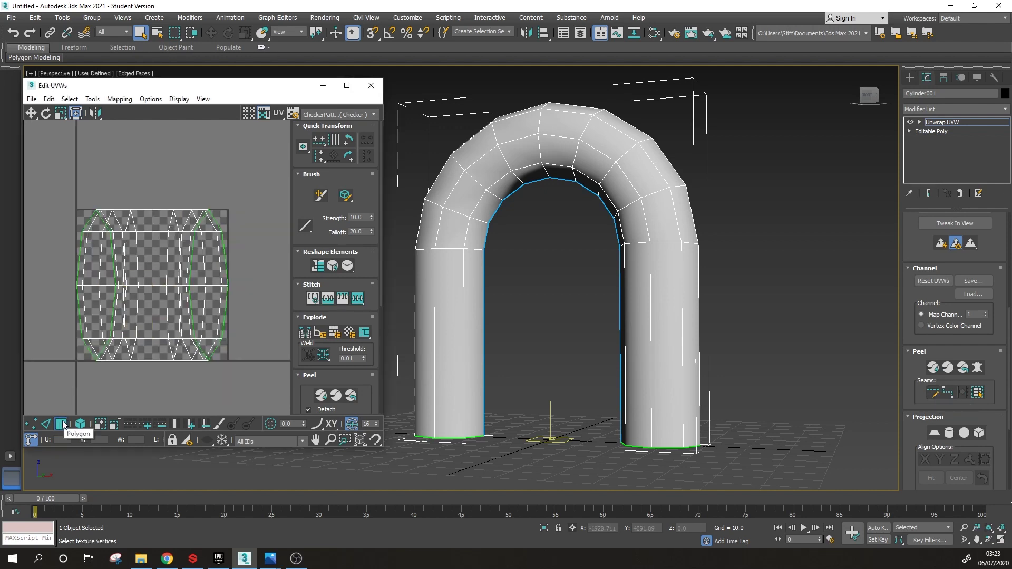
drag(67, 191, 239, 377)
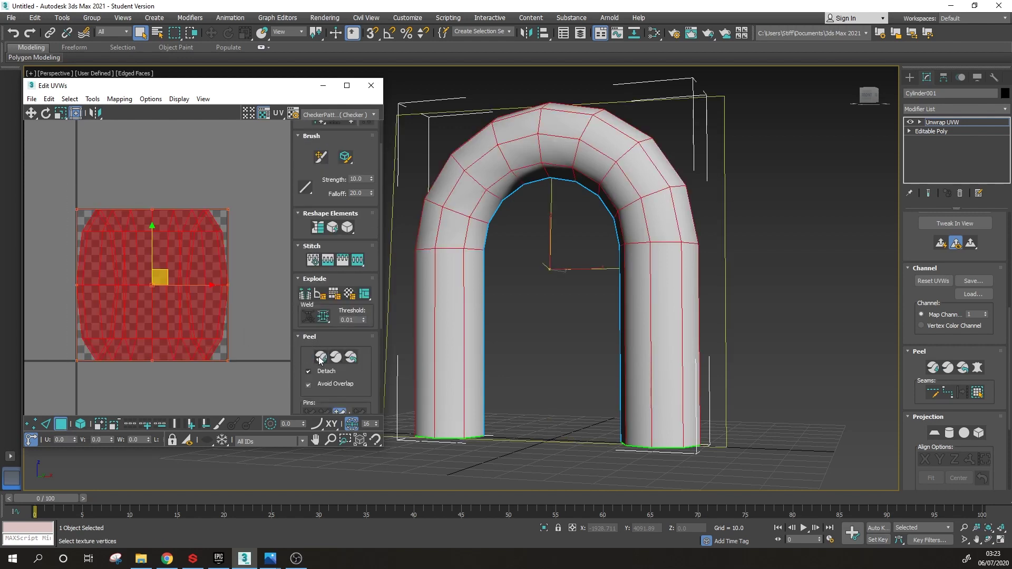
click(322, 359)
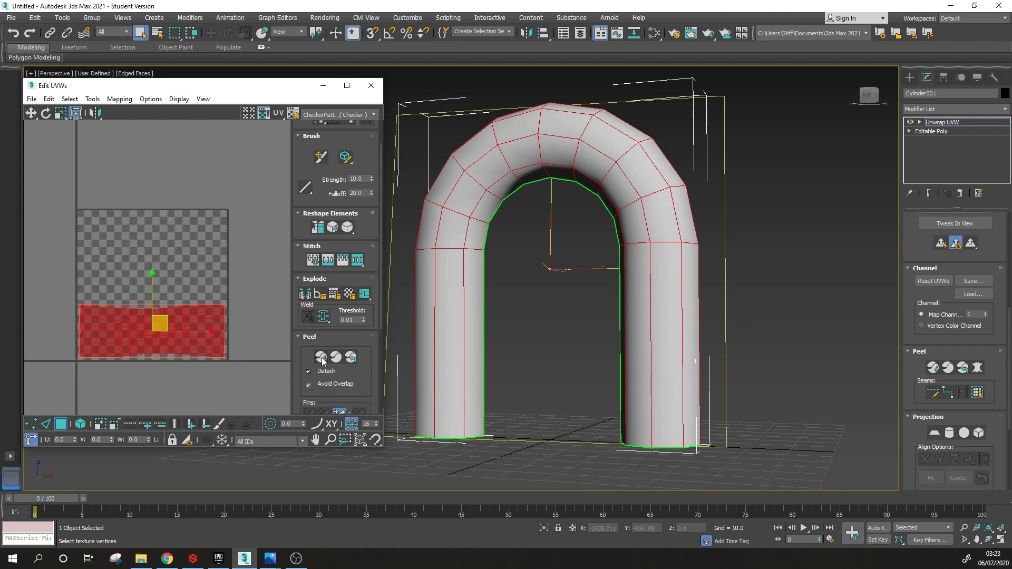
scroll(175, 376, up, 2)
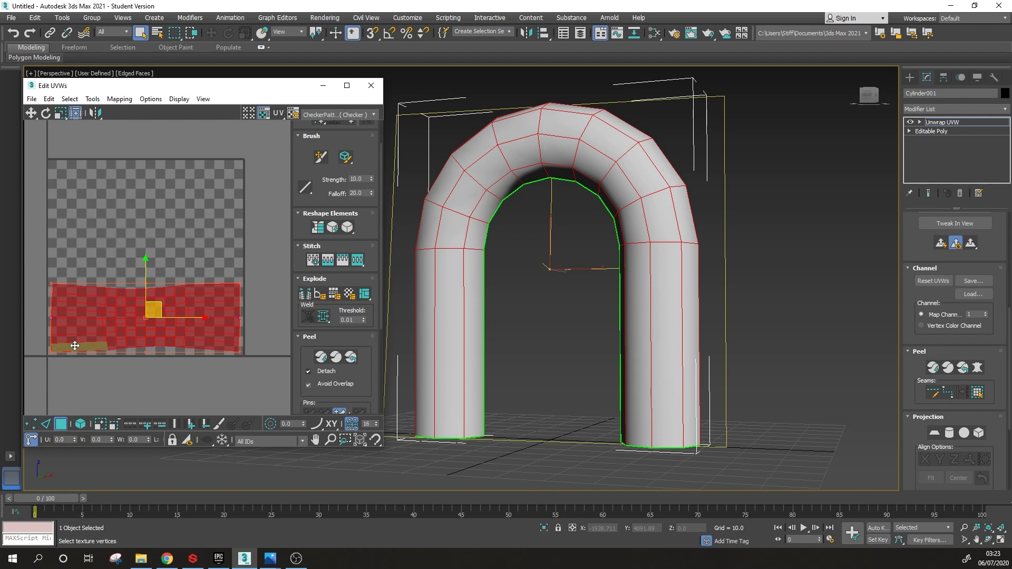
middle_drag(74, 346, 67, 349)
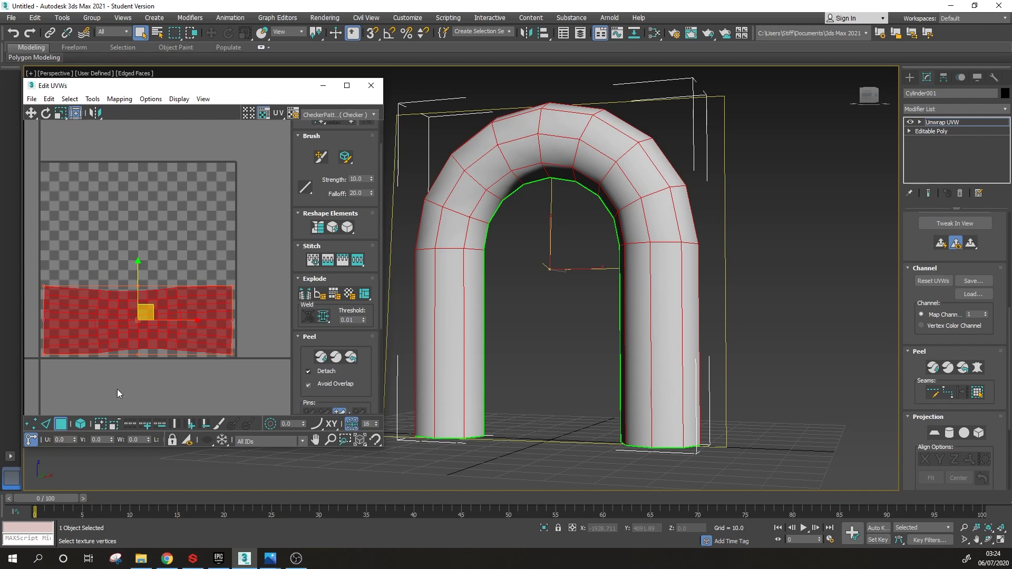
Step: Apply Straighten Selection to the selected UV shell
click(319, 228)
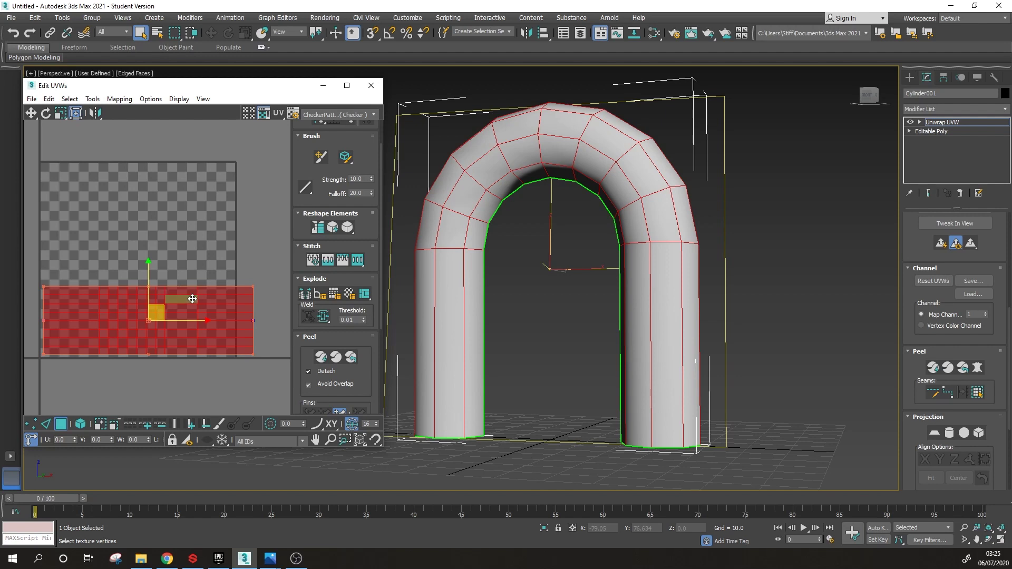
Step: Pack the UV strip with Pack: Custom, Rescale on and 0.02 padding
scroll(296, 327, down, 4)
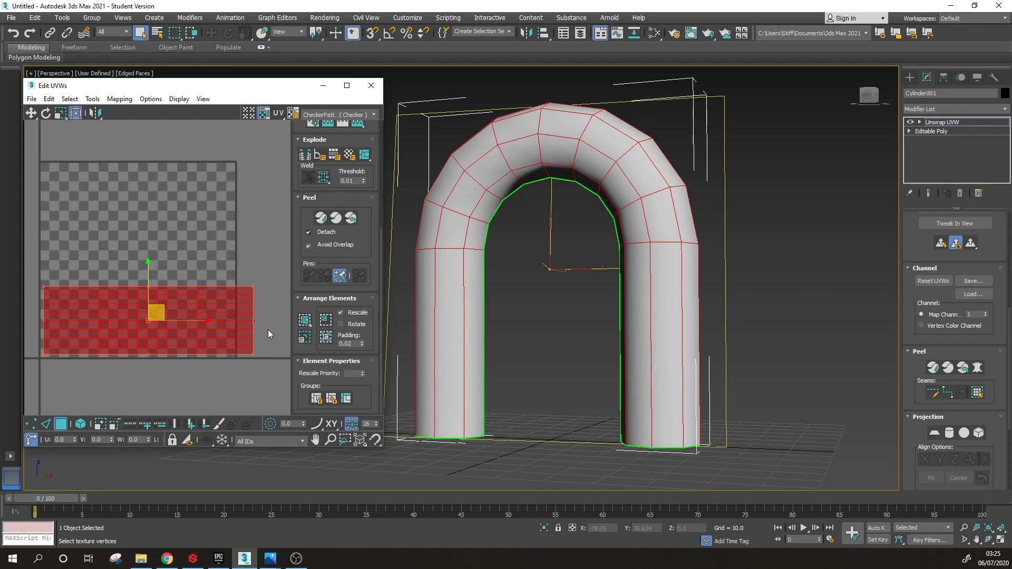
click(306, 326)
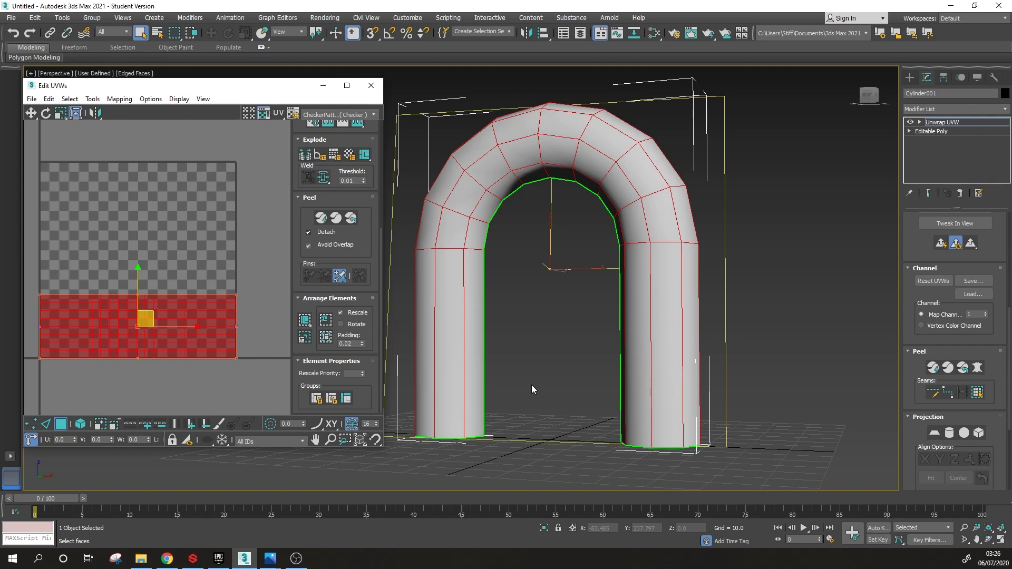
right_click(447, 351)
Step: Collapse the arch to Editable Poly and clone a copy off to the right
mouse_move(445, 460)
click(404, 468)
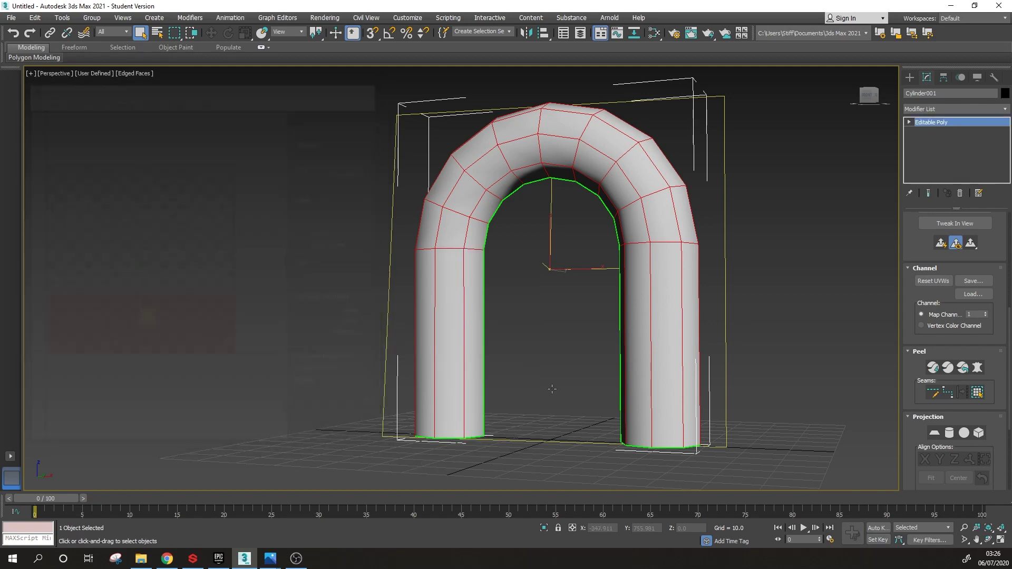
alt+middle_drag(403, 468, 436, 396)
key(w)
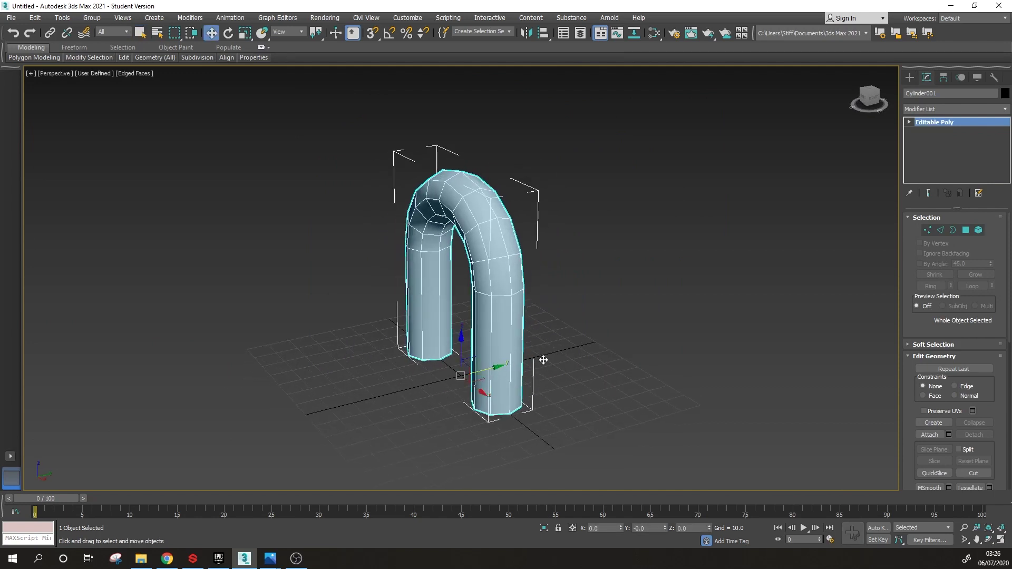
shift+drag(491, 369, 575, 346)
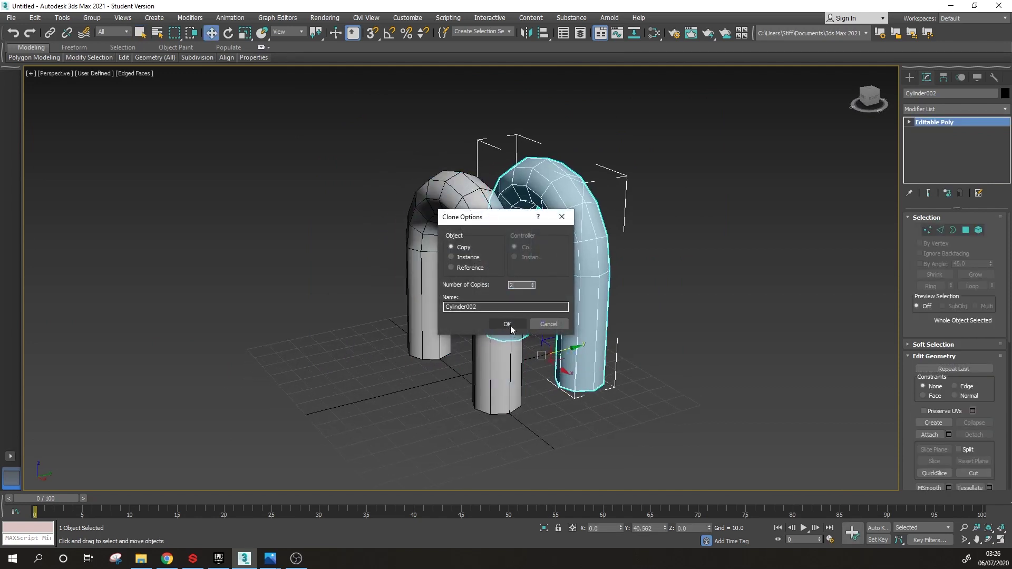
click(508, 324)
Step: Attach the middle and right arches to the left arch
click(514, 364)
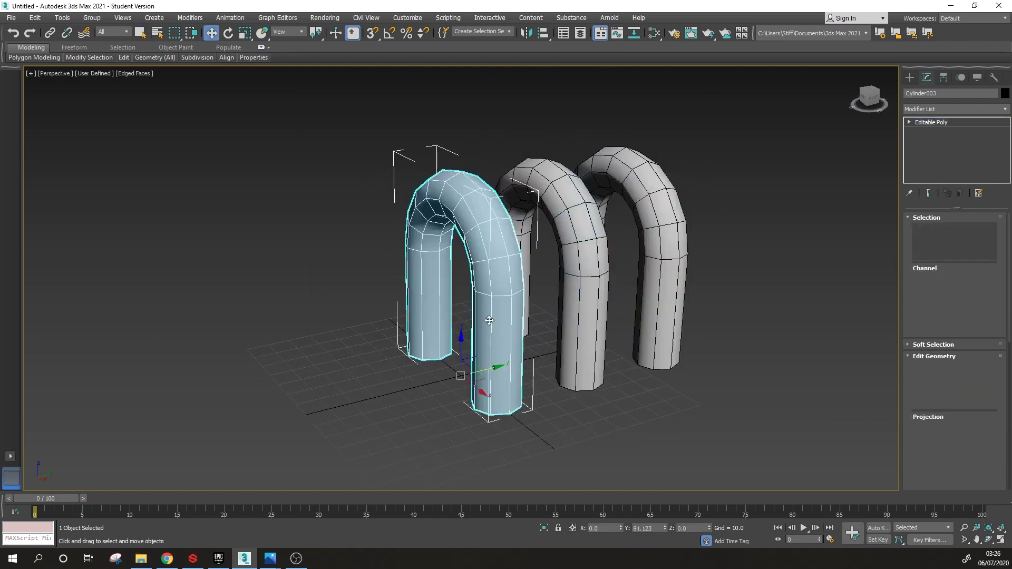
click(929, 435)
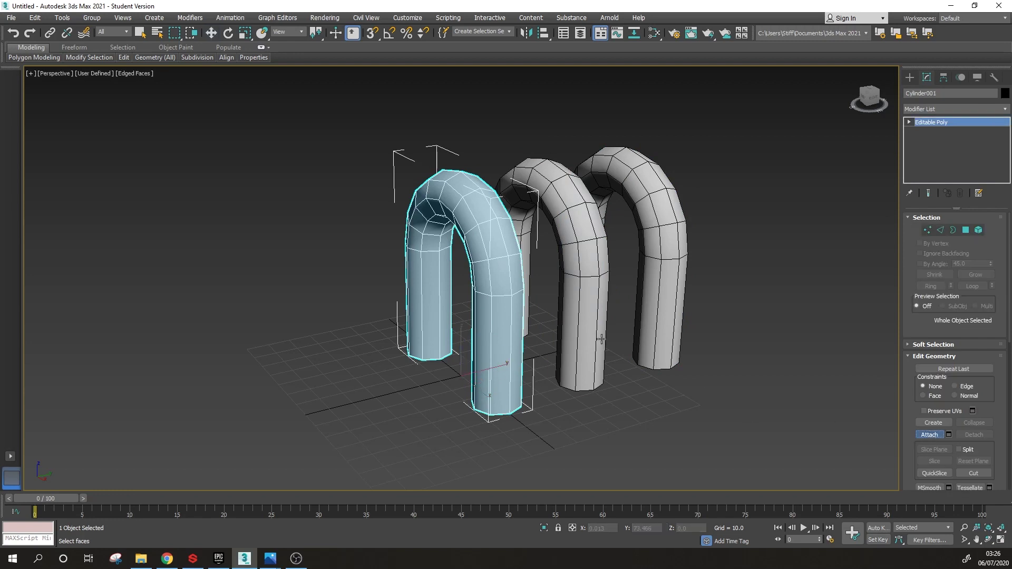
click(586, 316)
click(653, 308)
key(w)
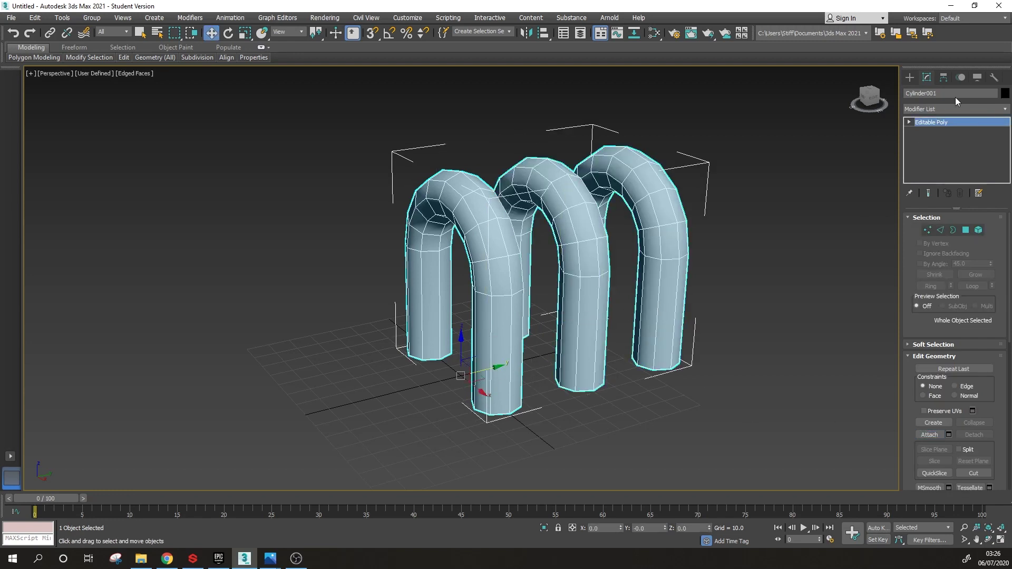
Step: Add an Unwrap UVW modifier to the combined arches
click(963, 112)
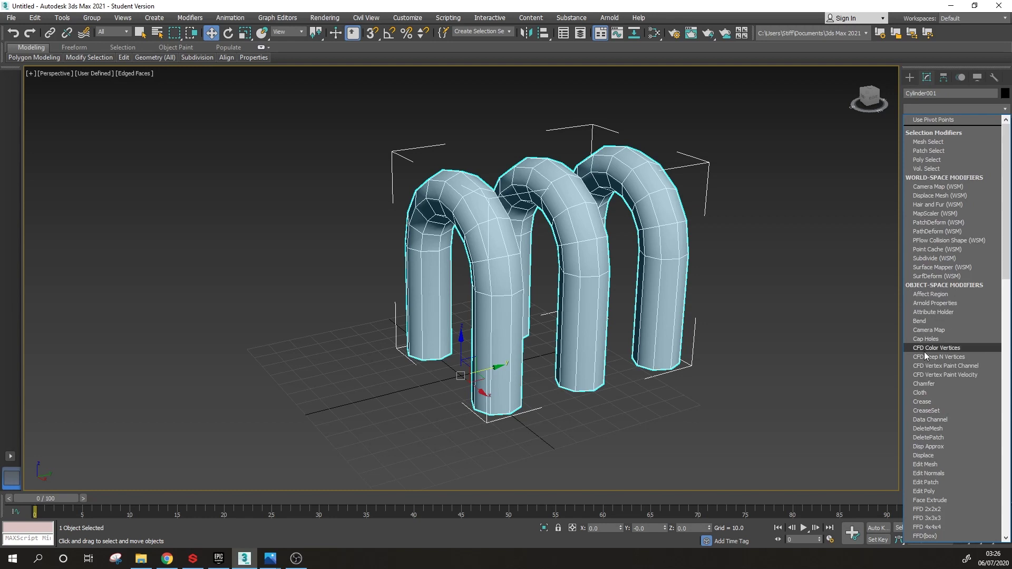
scroll(925, 352, down, 10)
click(936, 398)
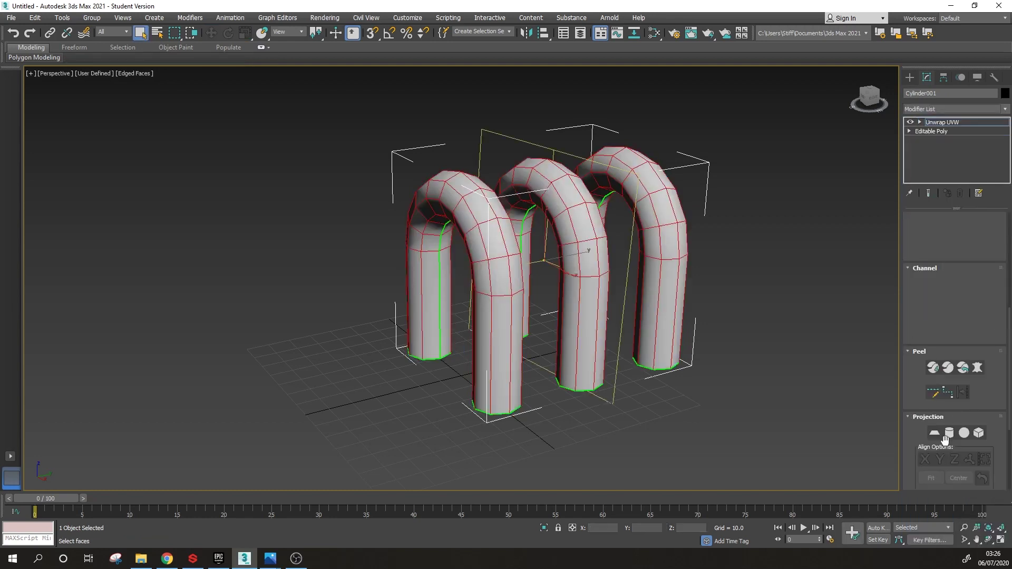
scroll(949, 309, up, 3)
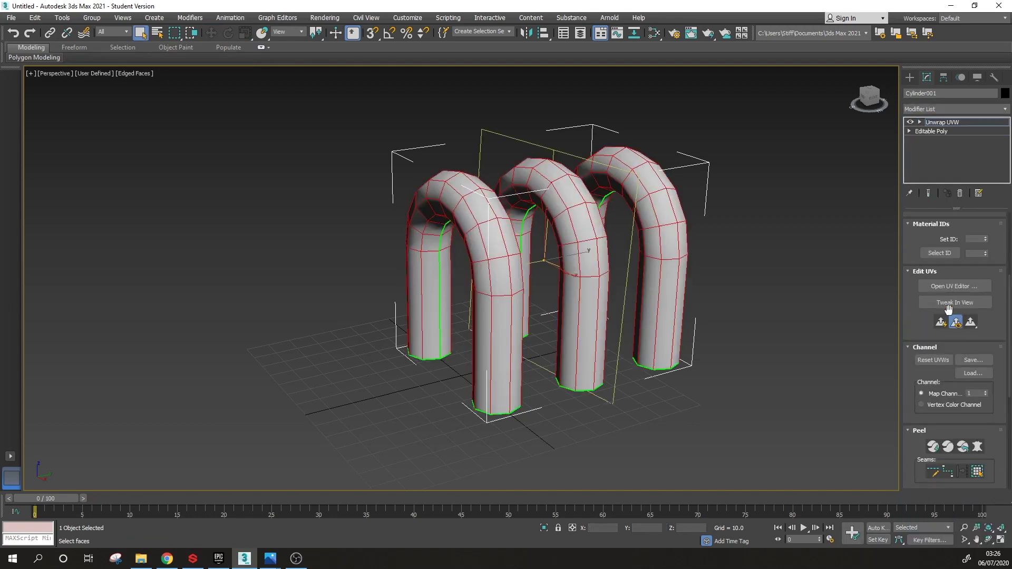
Step: Open the UV editor and pack the arches' UV shells to fill the square
click(954, 289)
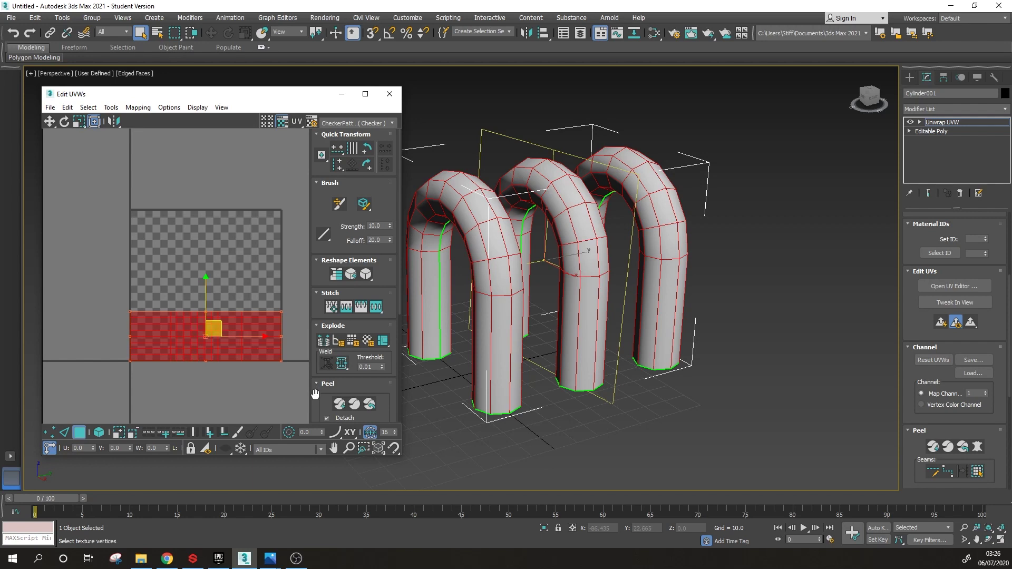
drag(315, 395, 317, 203)
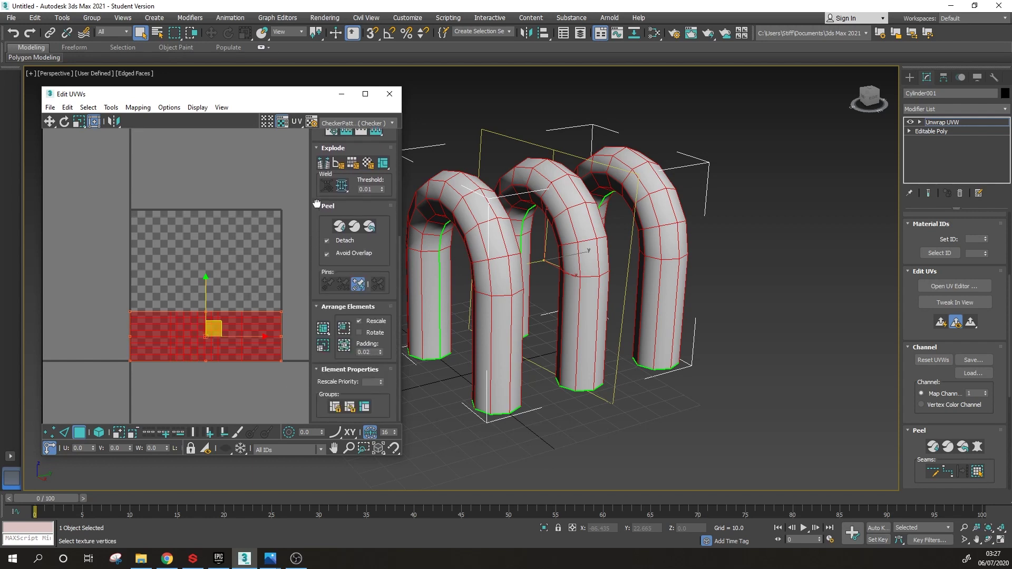
click(323, 329)
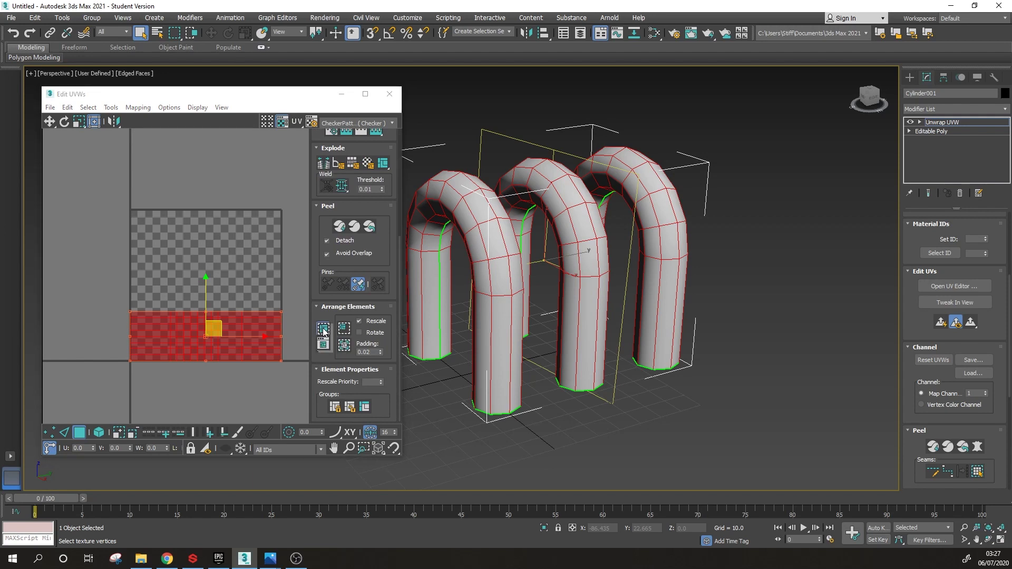
click(296, 301)
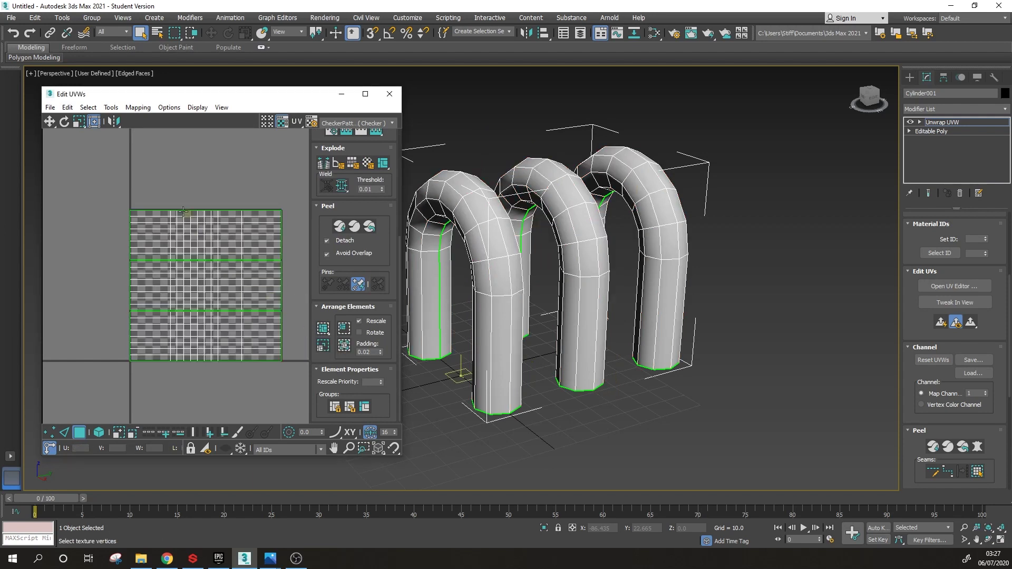
scroll(262, 344, up, 2)
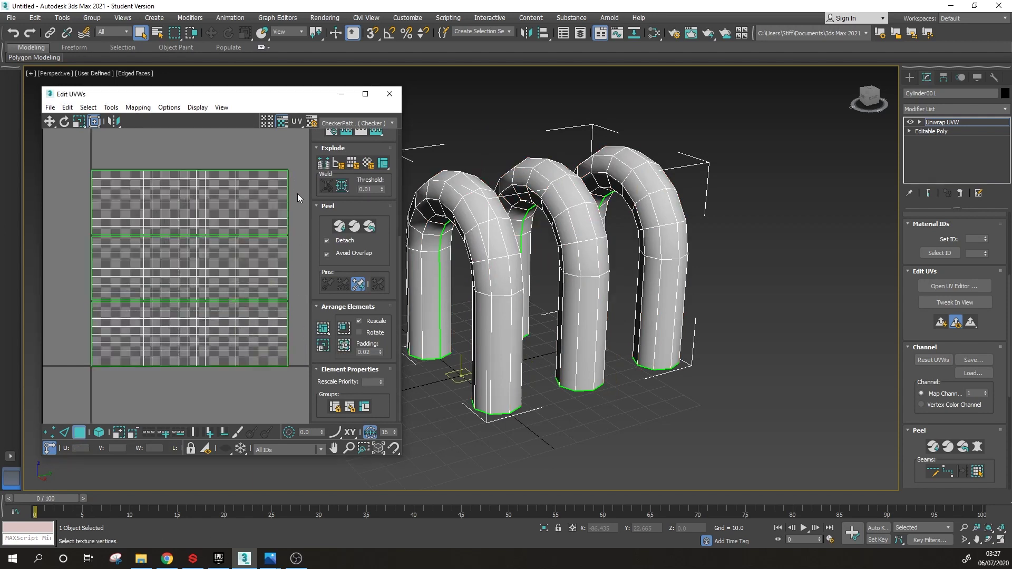
scroll(250, 245, up, 5)
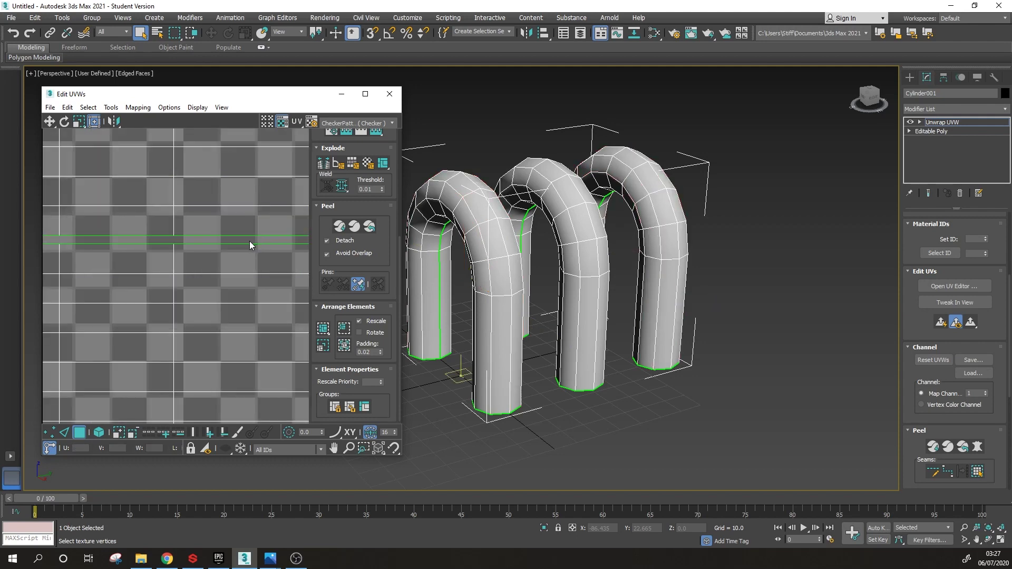
scroll(250, 244, down, 6)
Step: Select all UV vertices and repack them with Pack Normalize at 0.002 padding
drag(292, 394, 55, 151)
scroll(203, 255, up, 4)
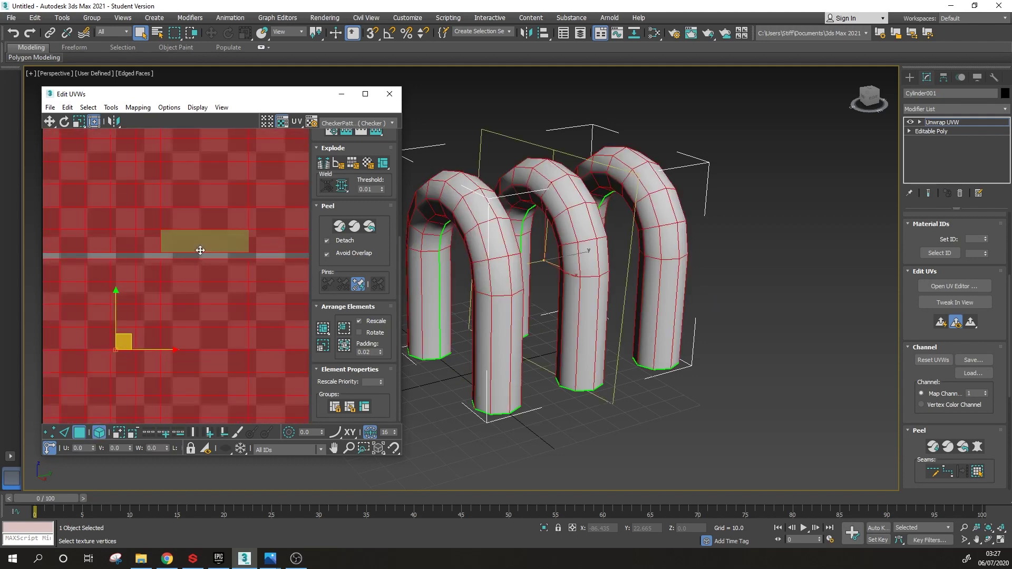
scroll(200, 257, down, 4)
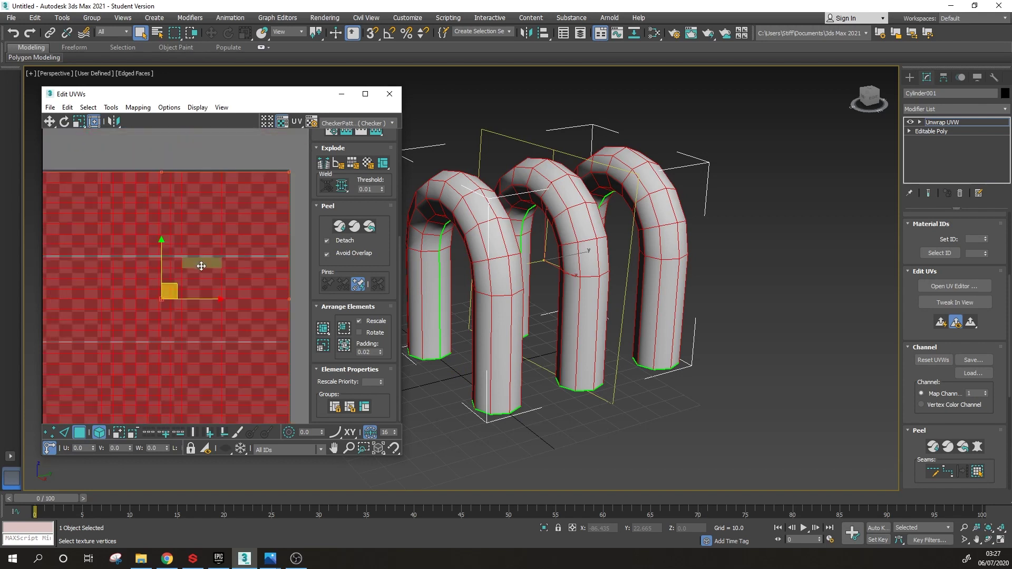
click(365, 353)
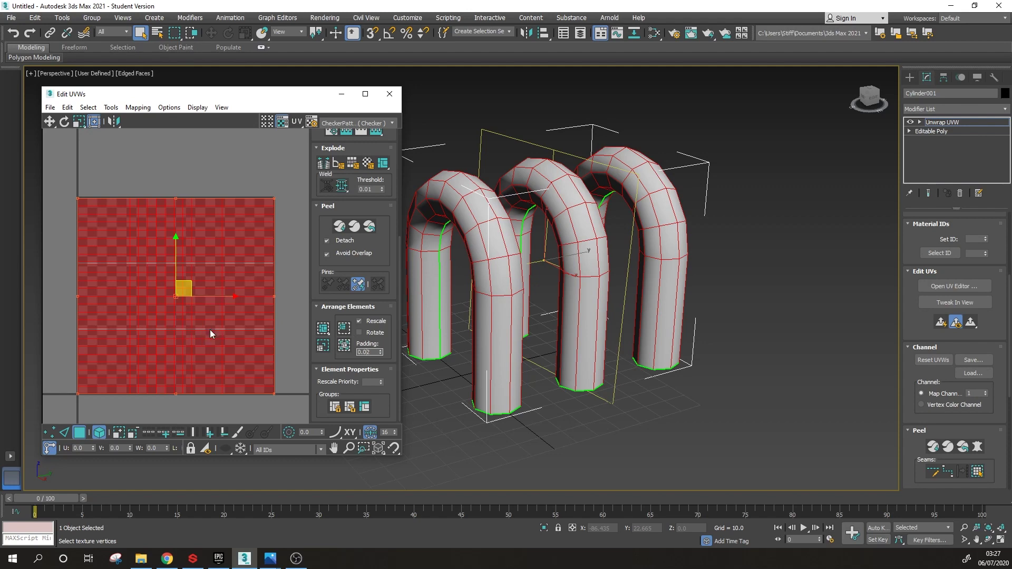
text(0)
key(Return)
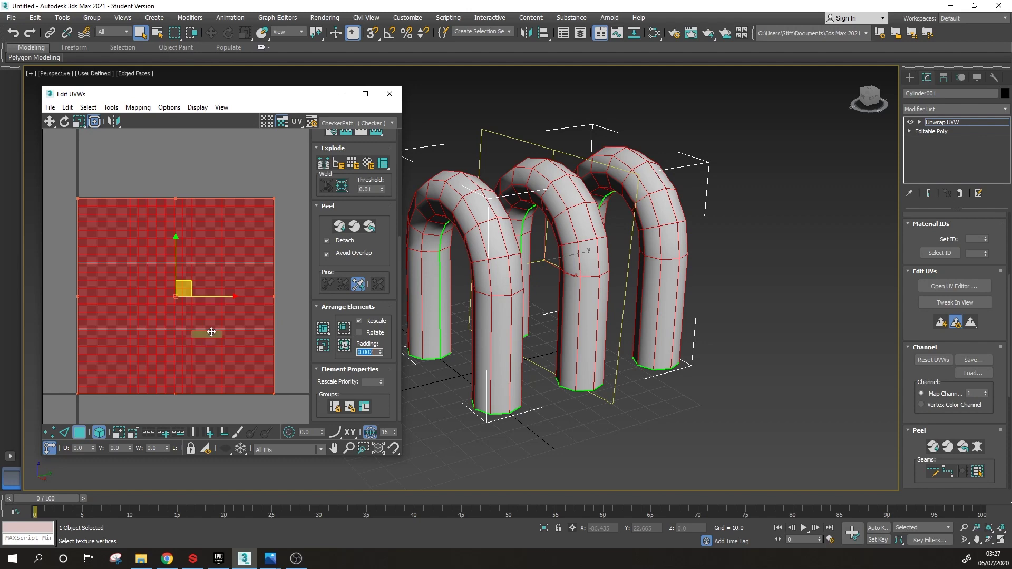
click(344, 345)
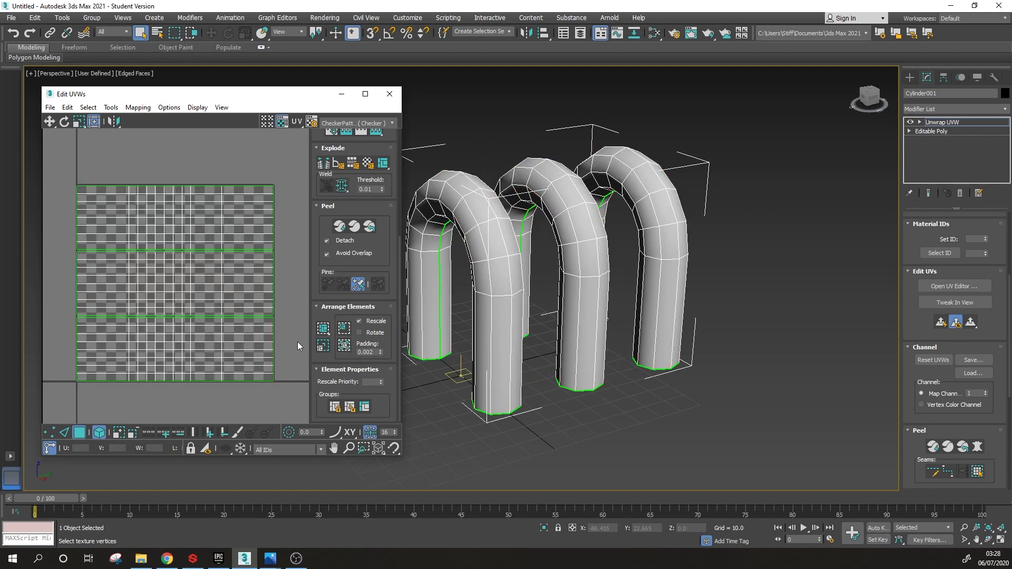
scroll(291, 342, up, 3)
scroll(283, 346, down, 4)
scroll(275, 351, up, 2)
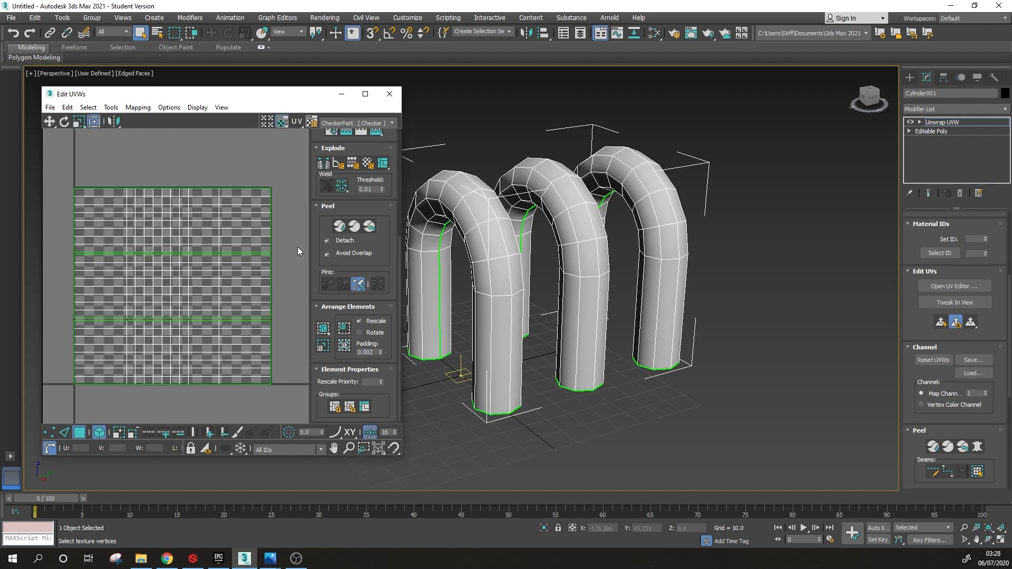
click(348, 124)
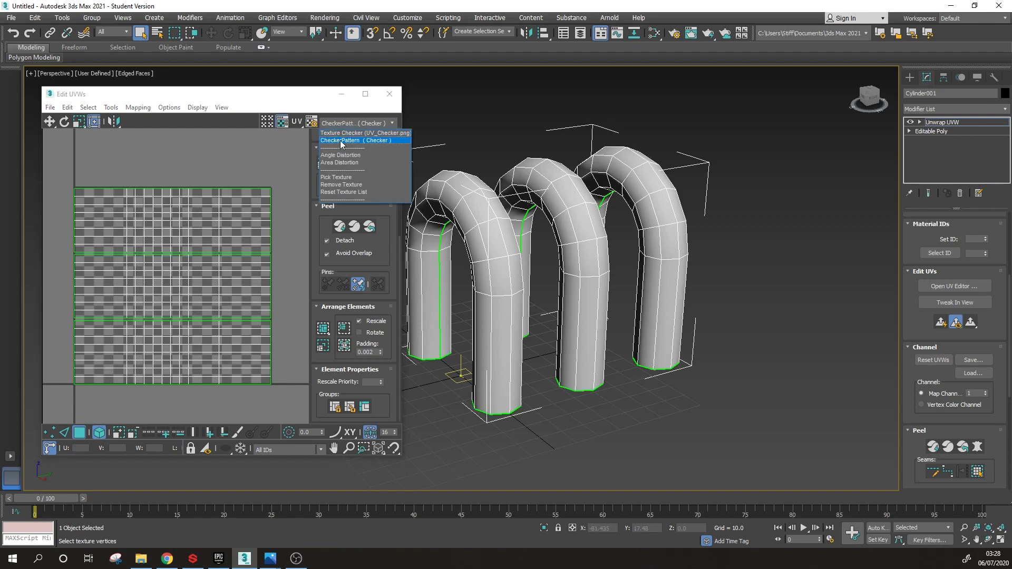
Step: Display CheckerPattern (Checker) on the arches and switch to UV vertex editing
click(341, 141)
scroll(463, 366, up, 2)
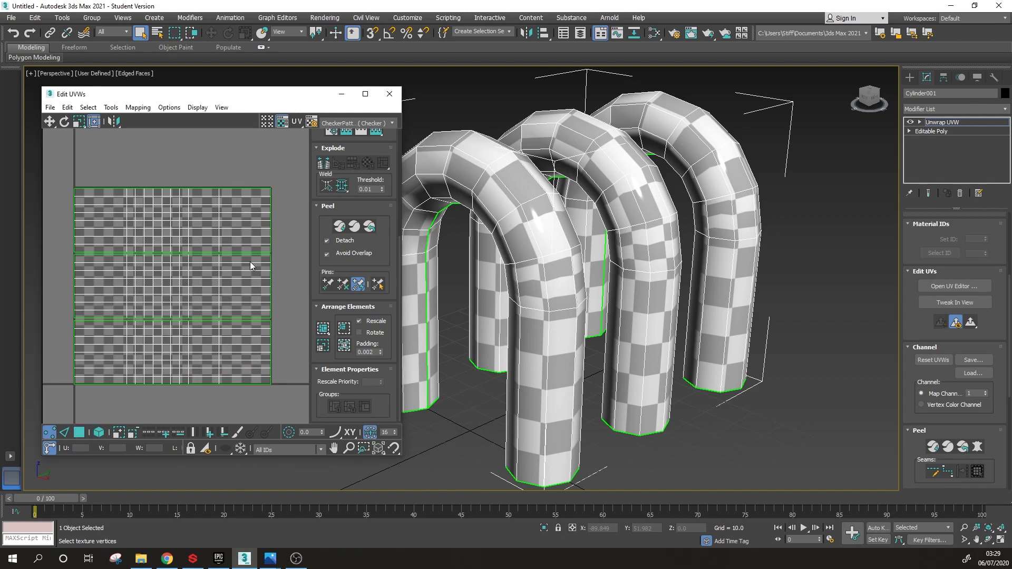
click(48, 434)
Step: Marquee-select vertical UV vertex columns and slide them along U by about 0.063
scroll(219, 278, up, 2)
drag(216, 407, 224, 174)
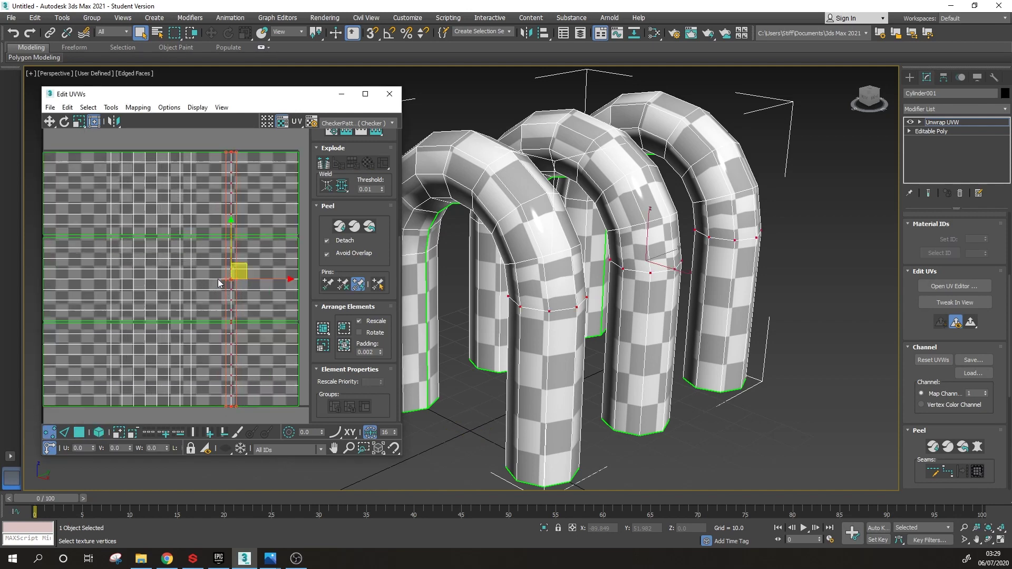
scroll(219, 283, up, 2)
drag(290, 284, 241, 283)
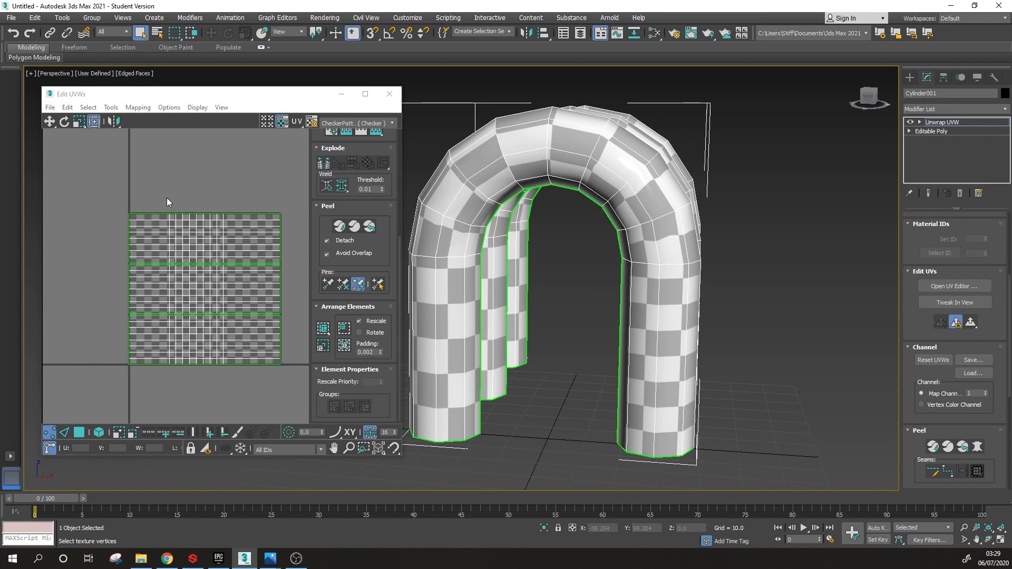
drag(163, 198, 237, 403)
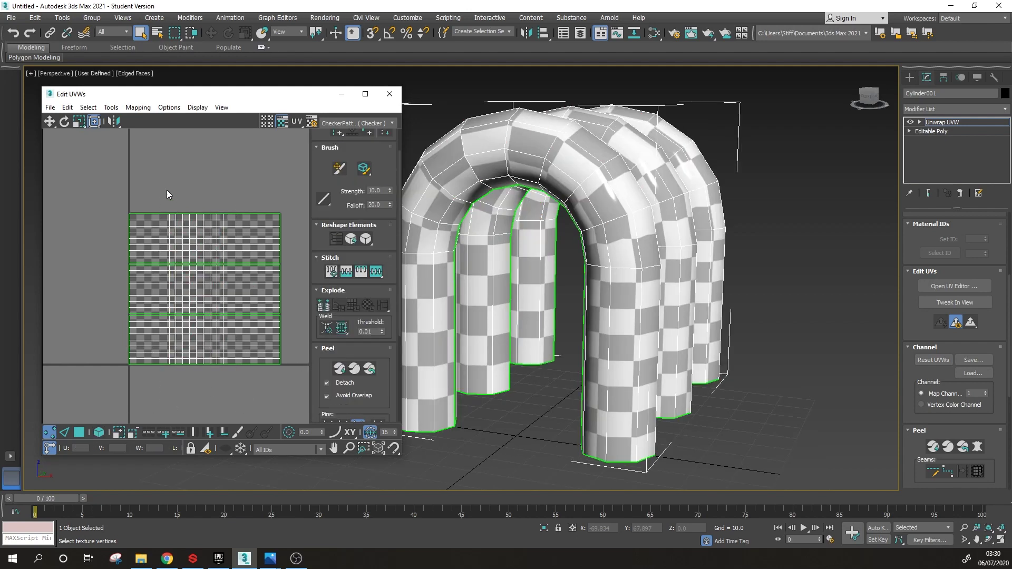
drag(162, 192, 237, 406)
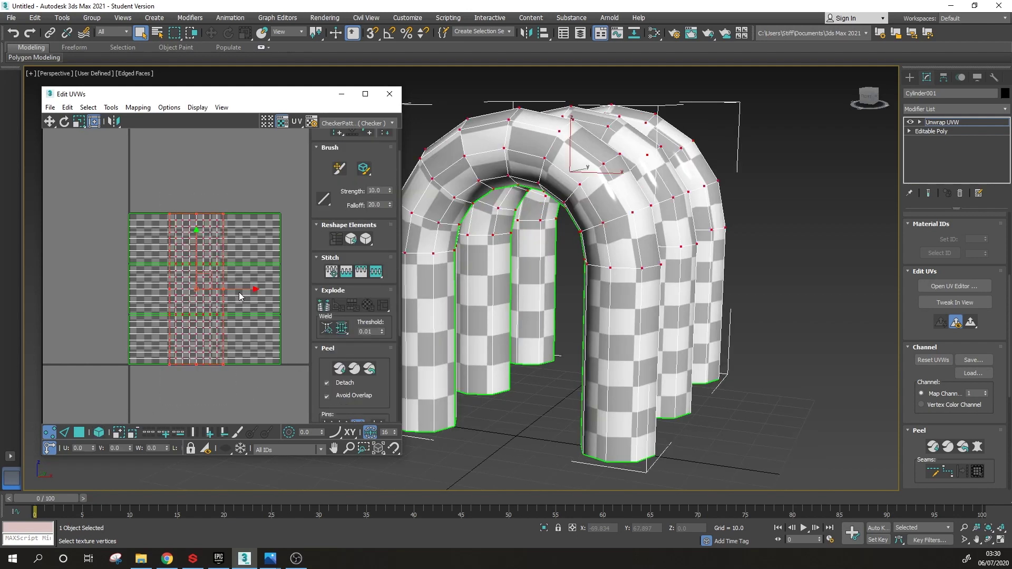
drag(238, 289, 247, 291)
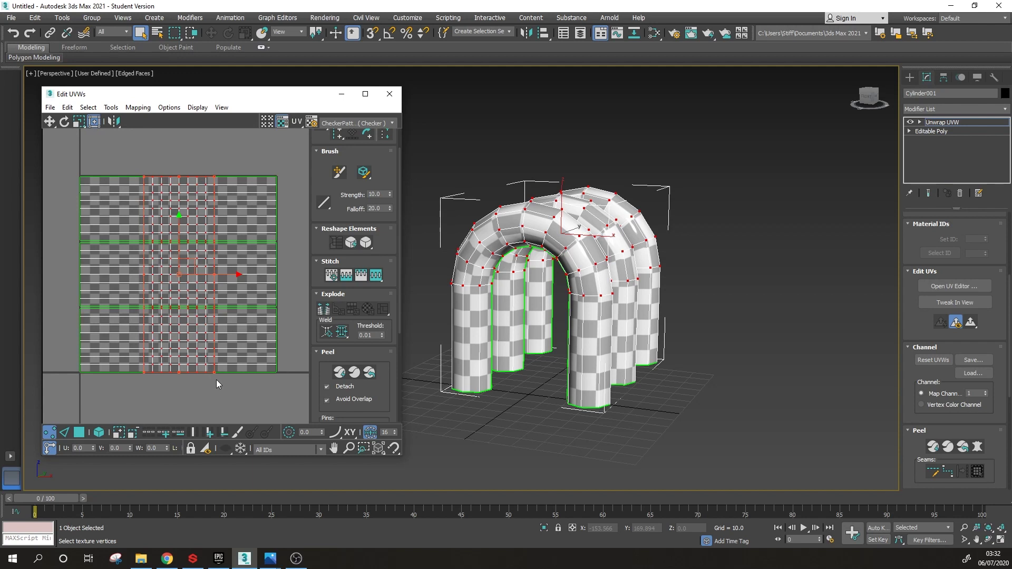
Step: In Freeform mode, widen the selected UVs to about 146% in U, then shift them back about 0.06
click(94, 122)
drag(215, 372, 248, 374)
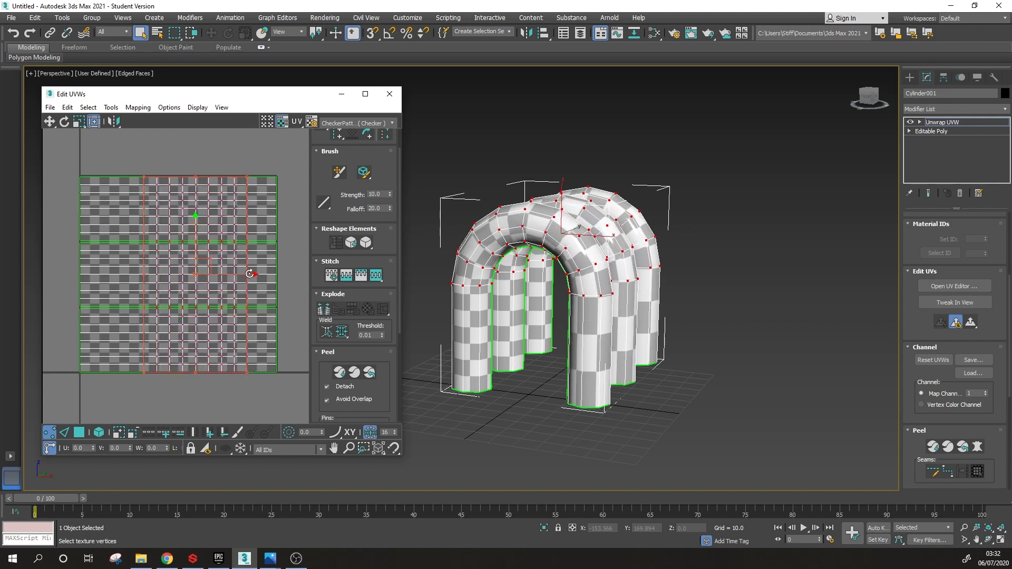
drag(250, 274, 241, 274)
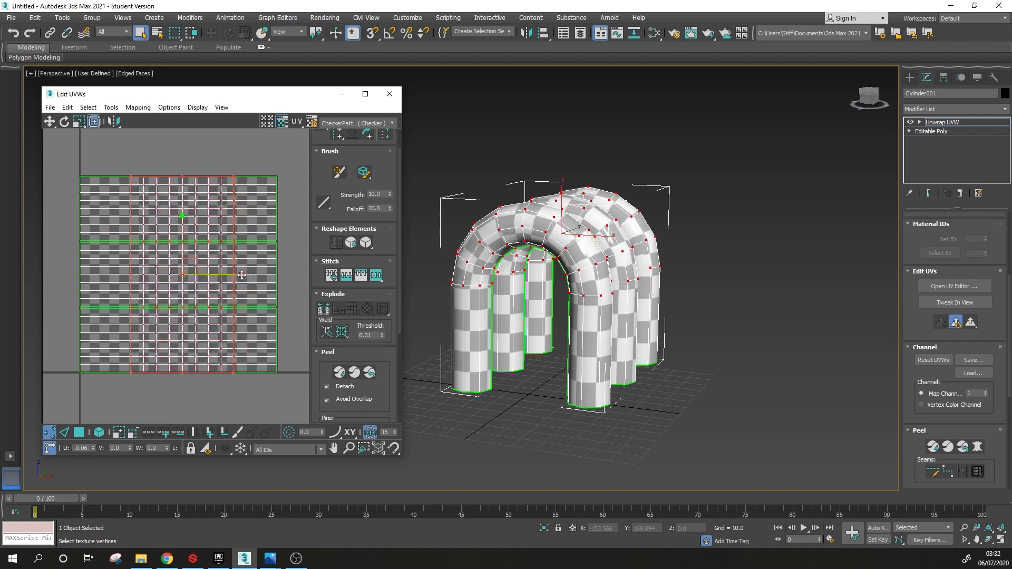
click(582, 362)
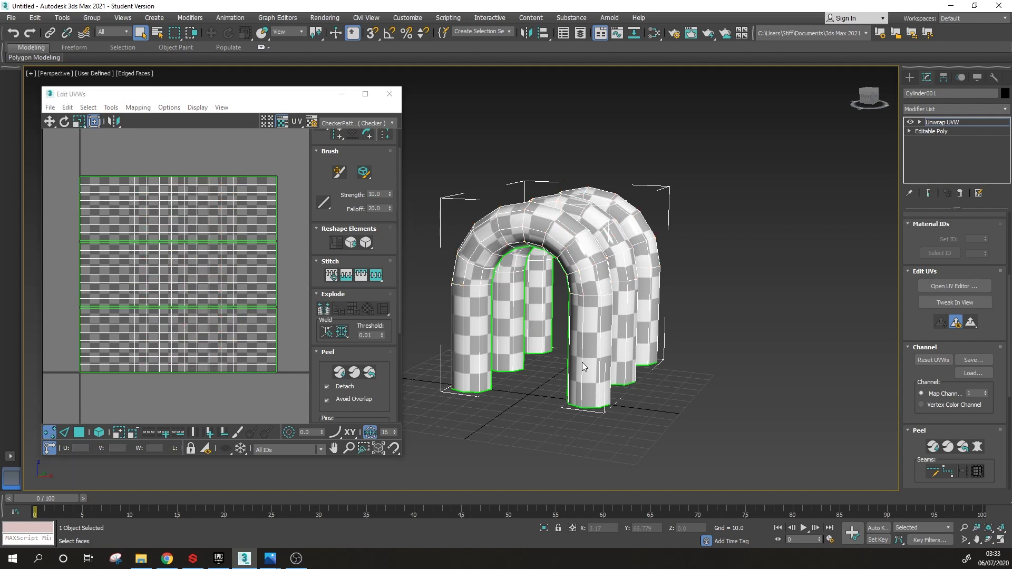